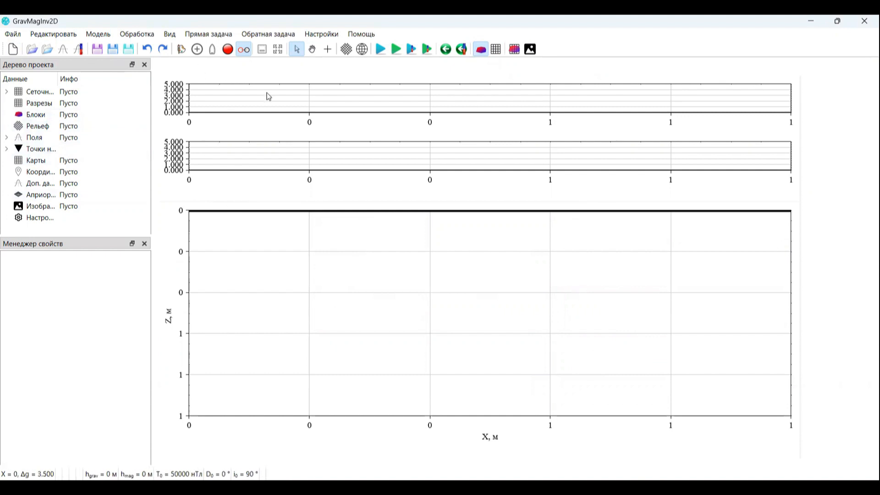
Step: Widen the project tree's data column and expand the fields branch down to the gravity field entries
{"action": "left_click", "coordinate": [51, 184]}
{"action": "left_click_drag", "start_coordinate": [57, 79], "coordinate": [100, 79]}
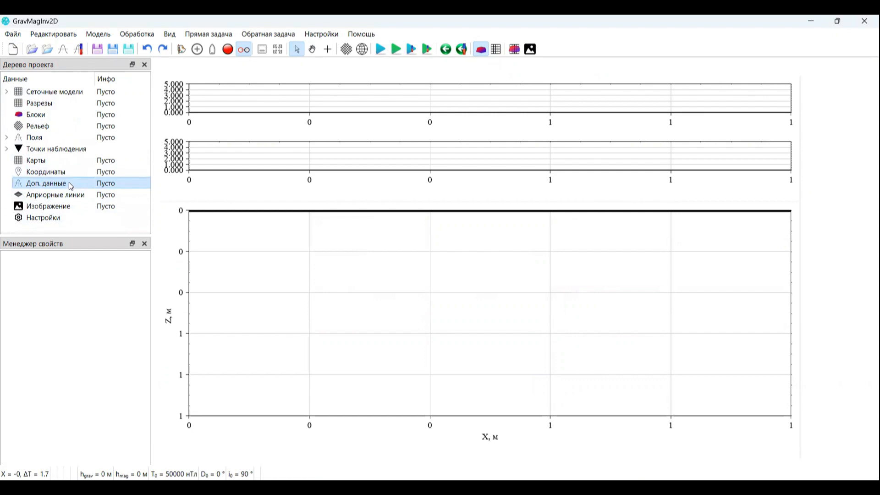
{"action": "left_click", "coordinate": [7, 139]}
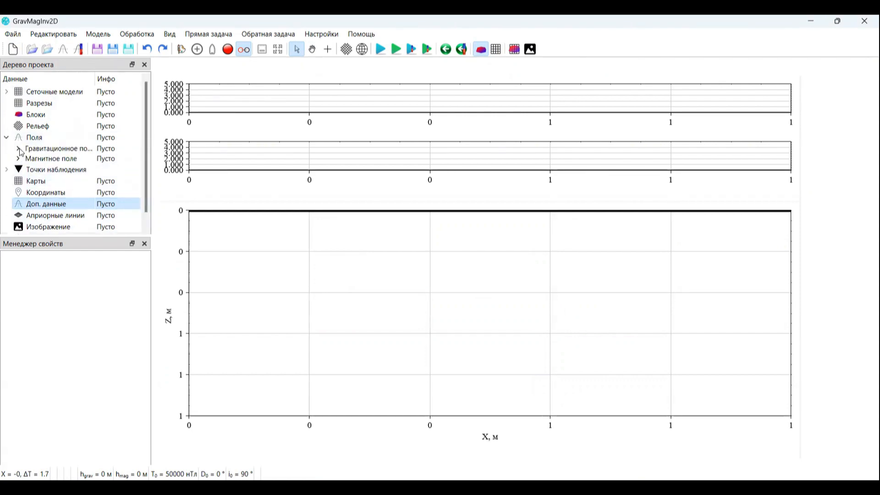
{"action": "left_click", "coordinate": [18, 149]}
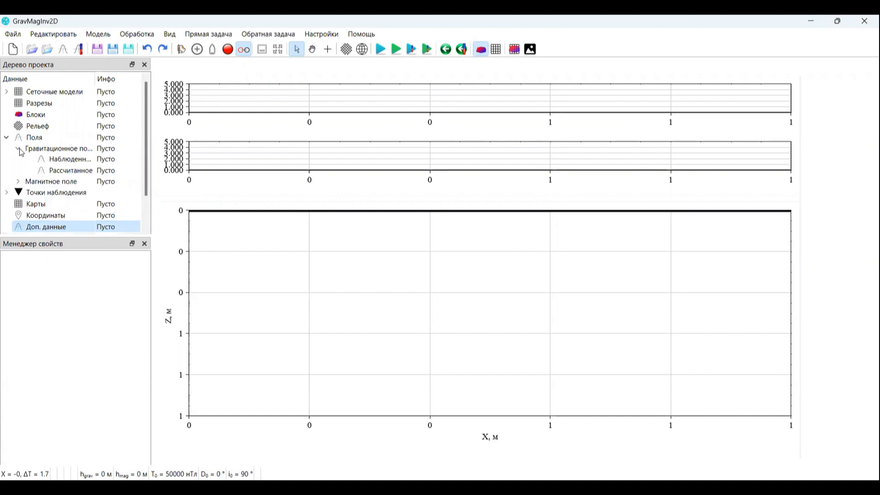
Step: Examine the actions offered for the observed gravity field, including adding it to the additional data
{"action": "scroll", "coordinate": [87, 142], "scroll_direction": "down", "scroll_amount": 1}
{"action": "right_click", "coordinate": [76, 129]}
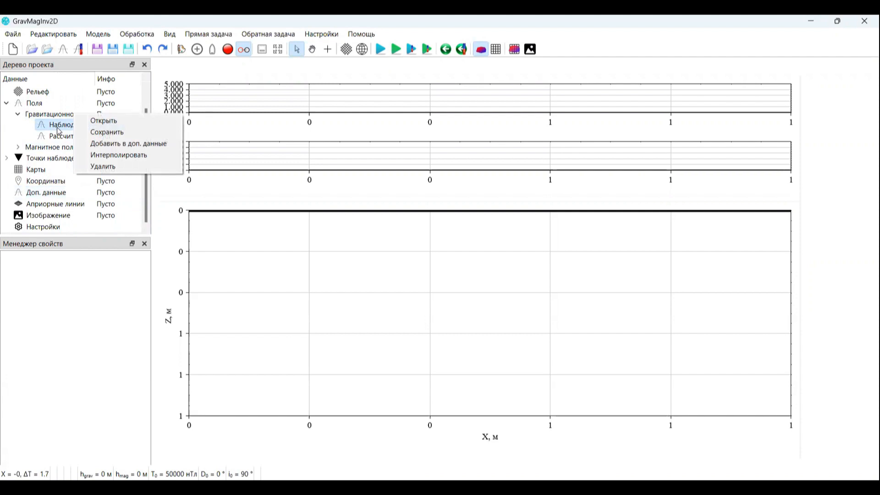
{"action": "left_click", "coordinate": [59, 130]}
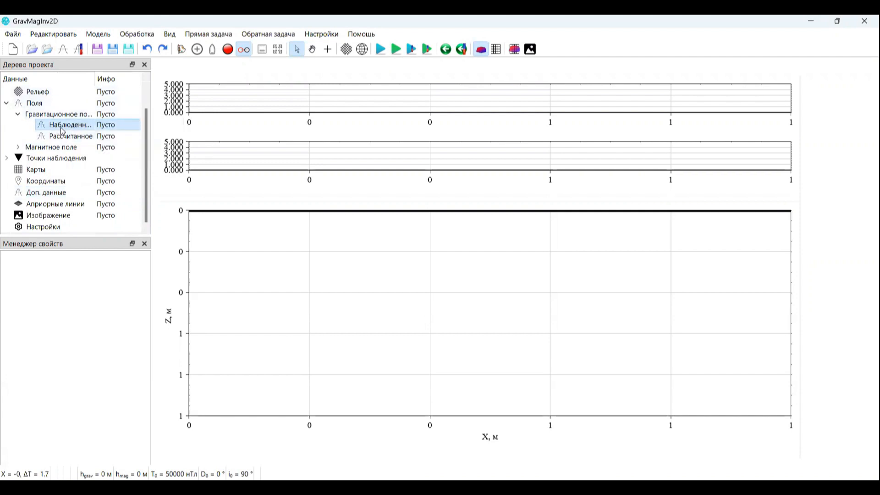
{"action": "right_click", "coordinate": [63, 130]}
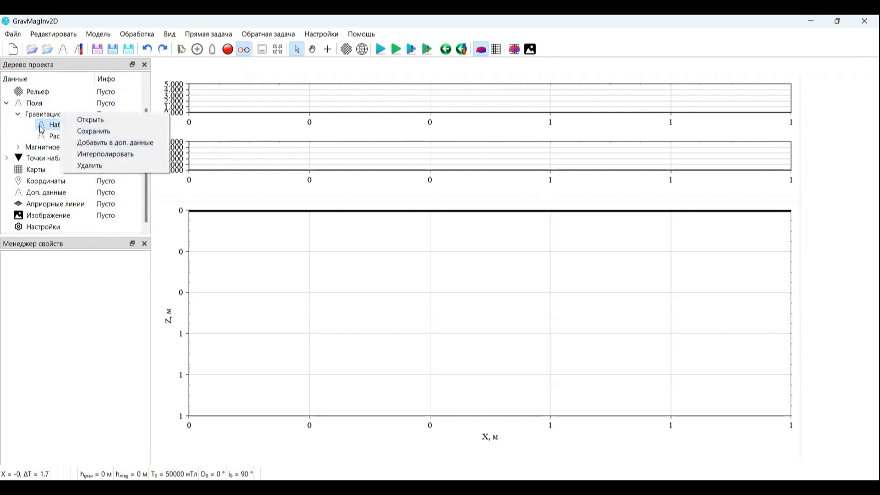
{"action": "left_click", "coordinate": [137, 142]}
Step: Add dg.txt to the additional data (Доп. данные) with the blue line color #0055ff
{"action": "left_click", "coordinate": [73, 194]}
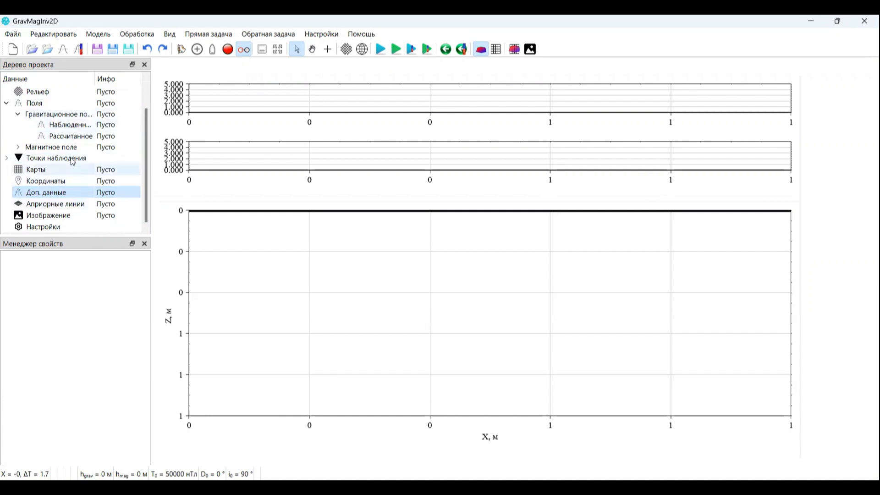
{"action": "right_click", "coordinate": [58, 196]}
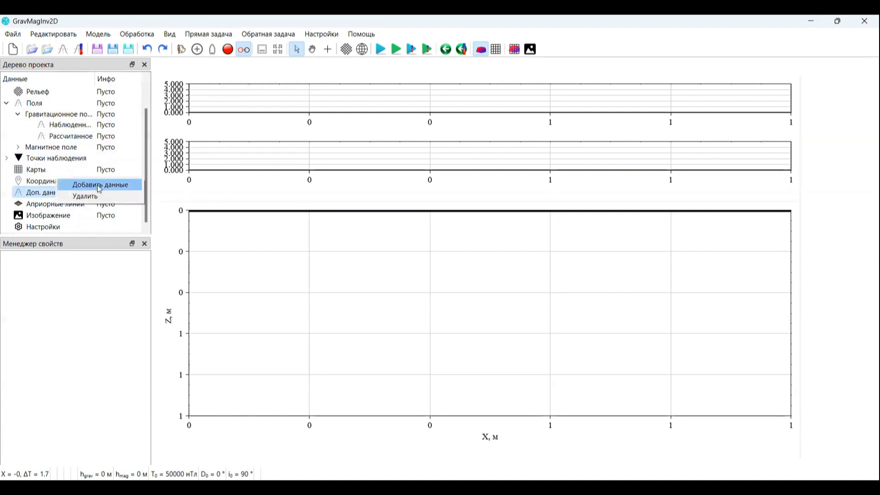
{"action": "right_click", "coordinate": [33, 199]}
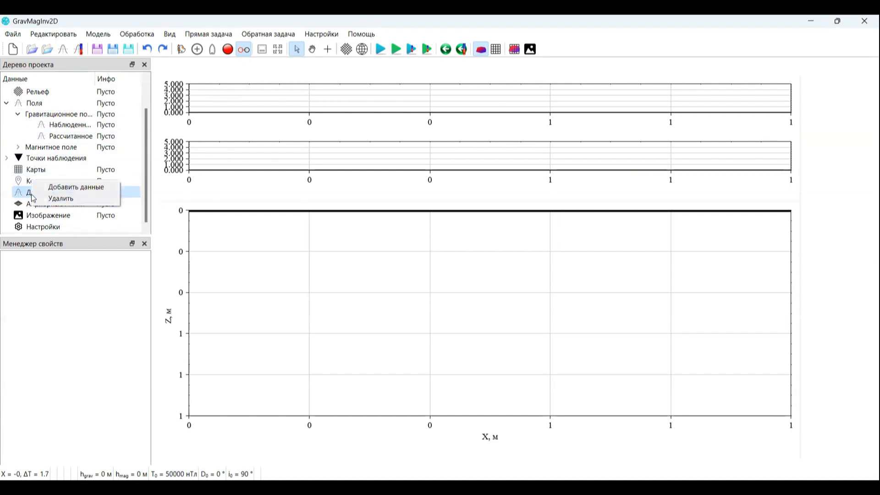
{"action": "left_click", "coordinate": [87, 189]}
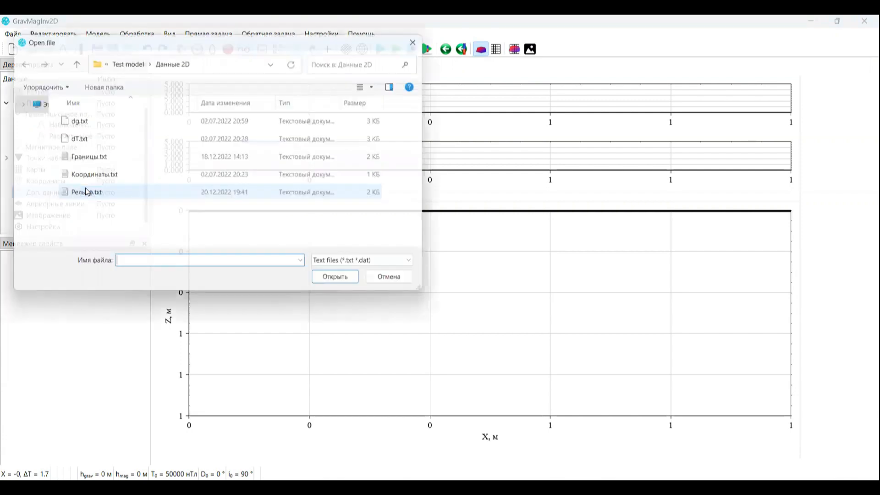
{"action": "left_click", "coordinate": [106, 121]}
{"action": "double_click", "coordinate": [106, 121]}
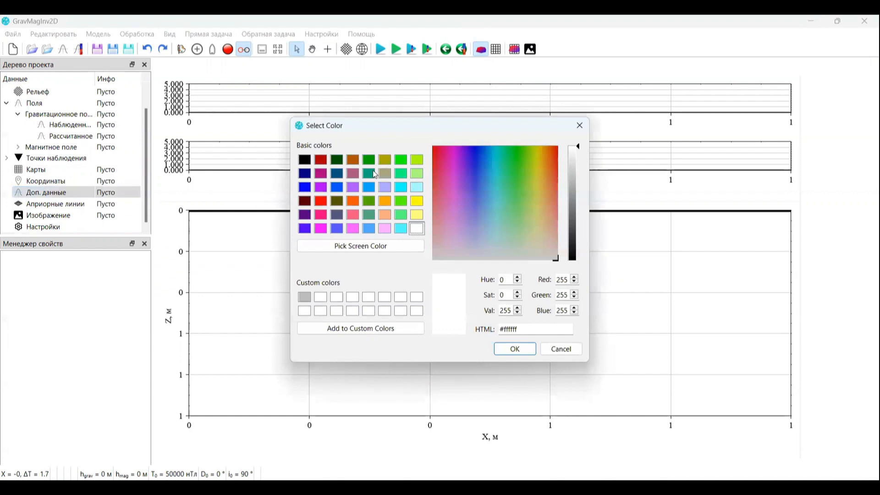
{"action": "left_click", "coordinate": [339, 189]}
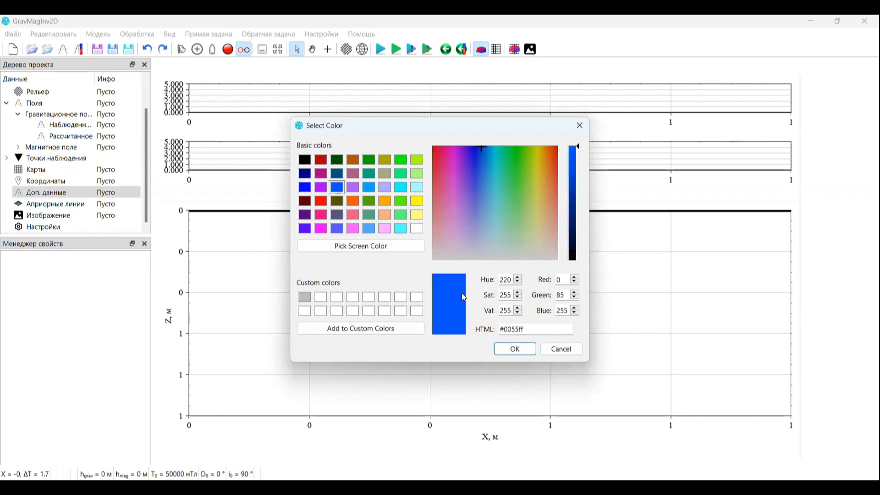
{"action": "left_click", "coordinate": [514, 349]}
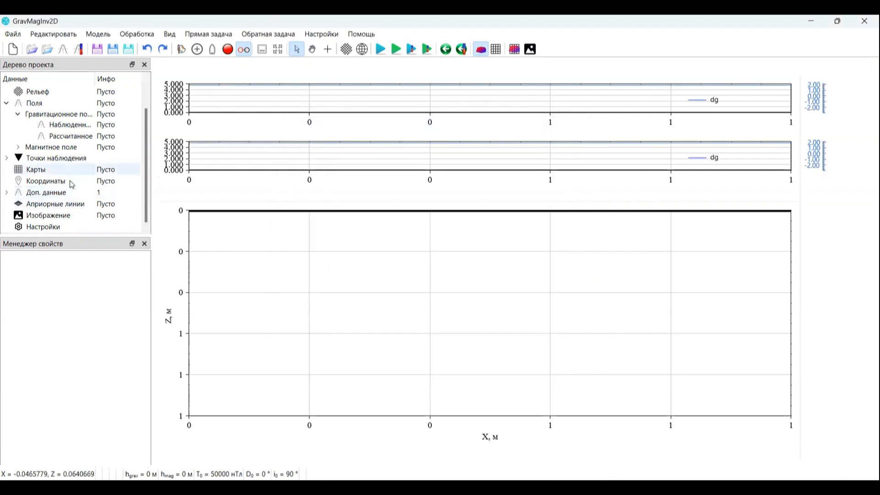
Step: Expand the additional data (Доп. данные) and add dT.txt to it with the green line color #00ff00
{"action": "left_click", "coordinate": [6, 192]}
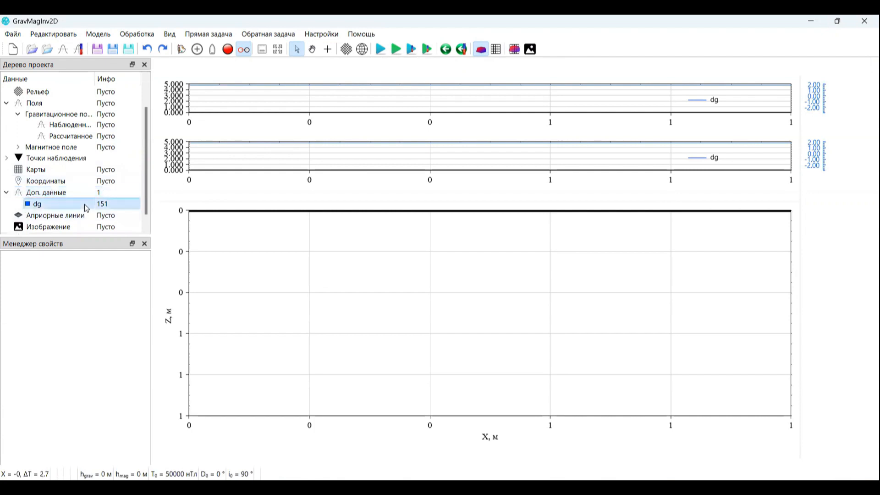
{"action": "left_click", "coordinate": [51, 202]}
{"action": "right_click", "coordinate": [67, 197]}
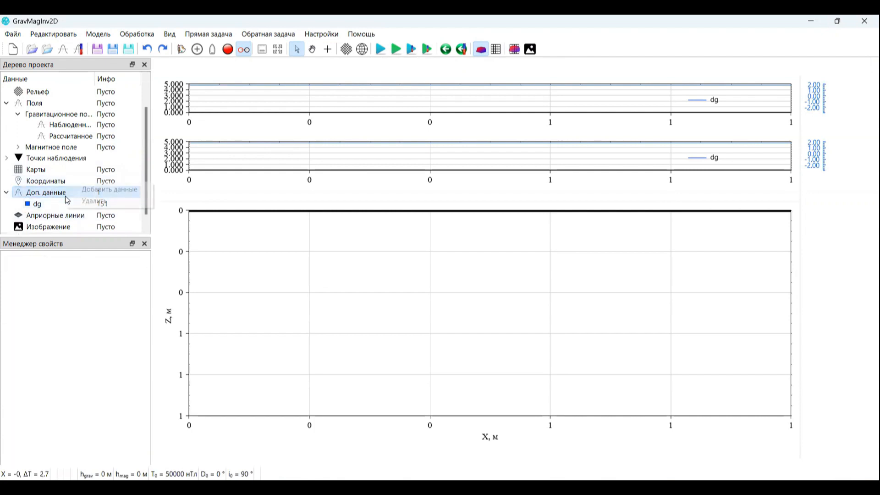
{"action": "left_click", "coordinate": [108, 189]}
{"action": "left_click", "coordinate": [157, 138]}
{"action": "double_click", "coordinate": [157, 138]}
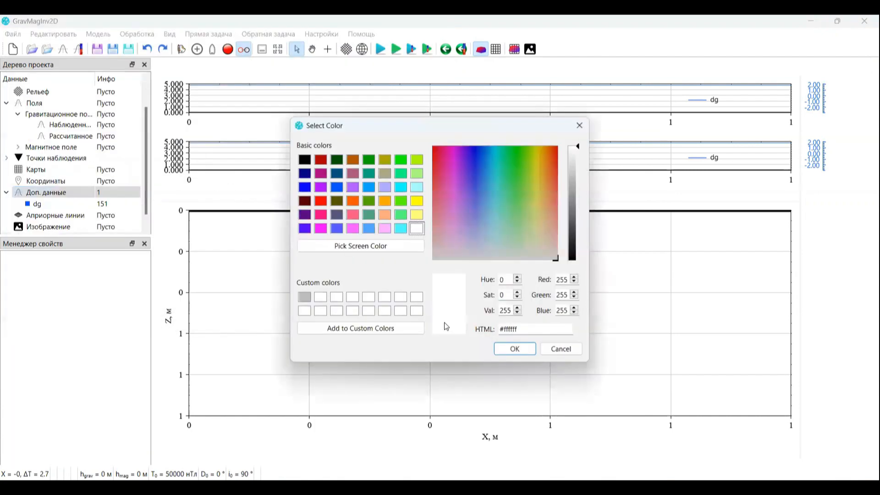
{"action": "left_click", "coordinate": [401, 160]}
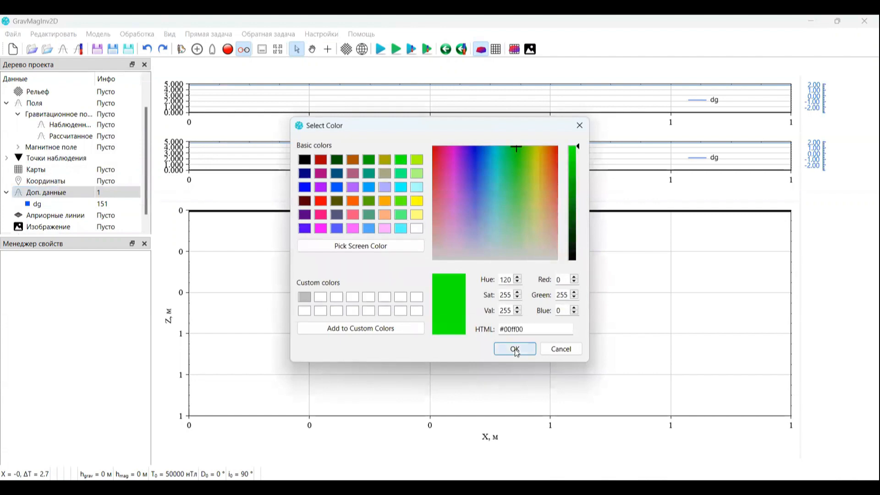
{"action": "left_click", "coordinate": [515, 349]}
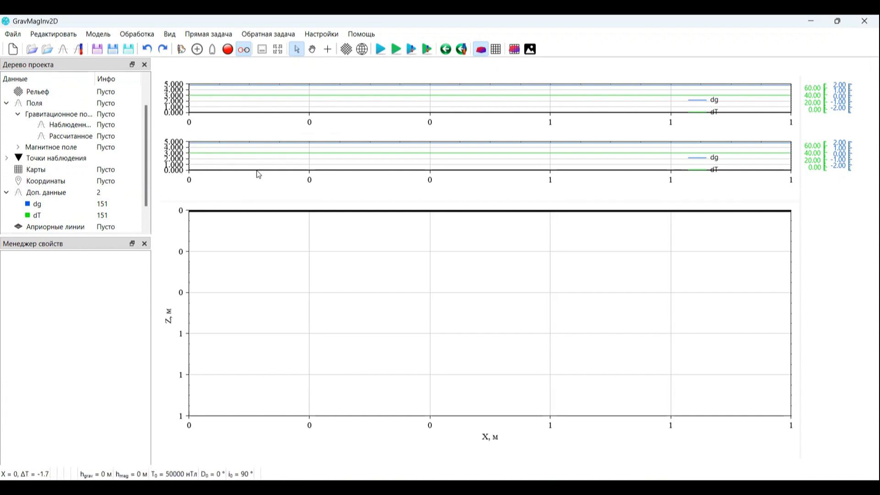
Step: Check the dT profile's extent and set the display window's maximum X to 37500 m
{"action": "left_click", "coordinate": [51, 216]}
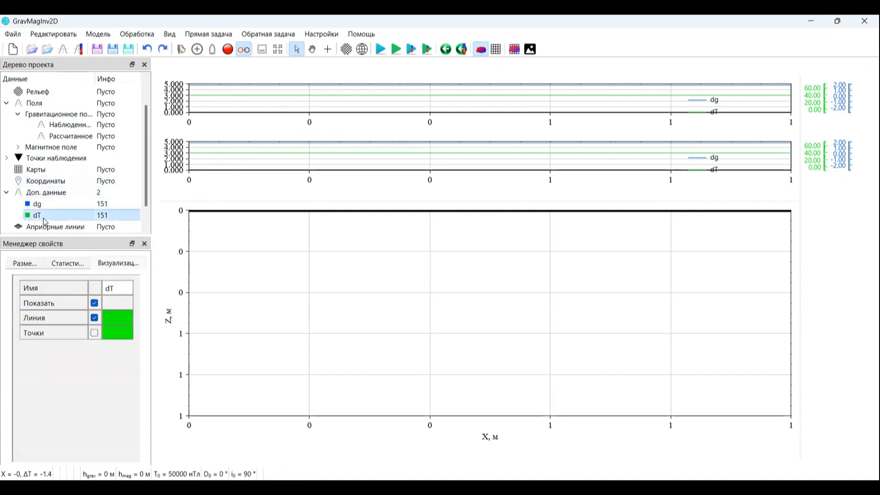
{"action": "left_click", "coordinate": [31, 271]}
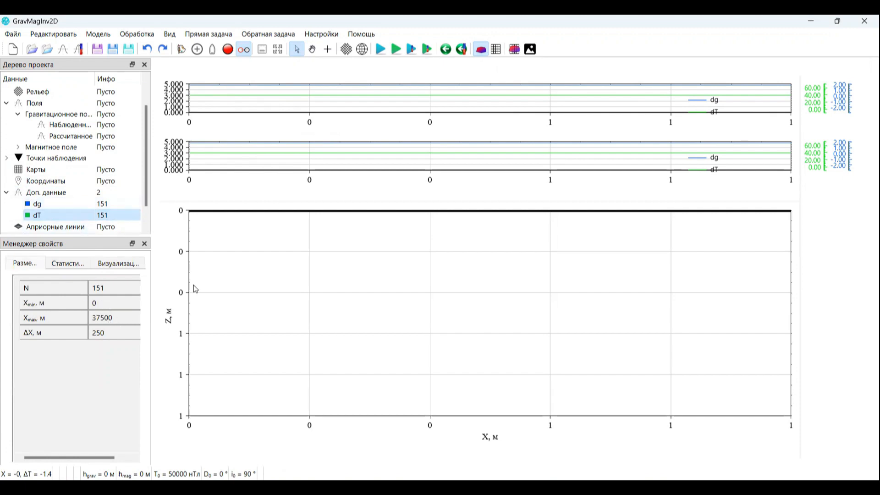
{"action": "left_click", "coordinate": [262, 49]}
{"action": "double_click", "coordinate": [468, 253]}
{"action": "type", "text": "37500"}
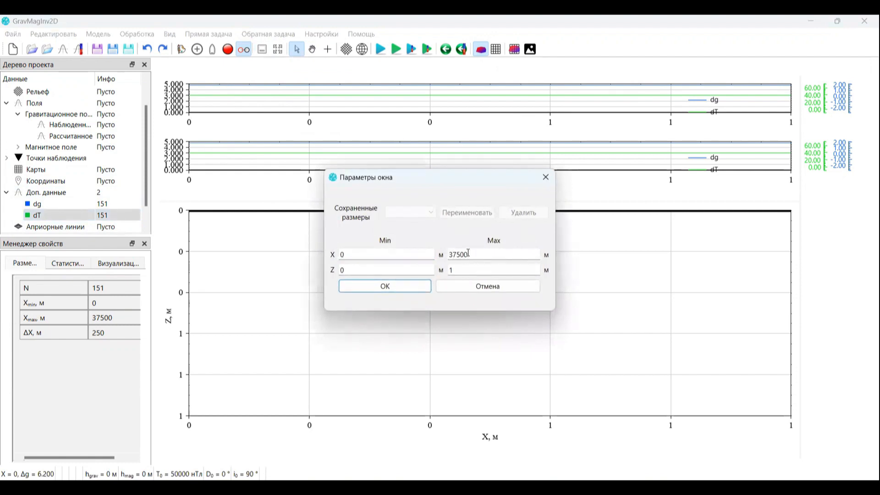
{"action": "left_click", "coordinate": [388, 288]}
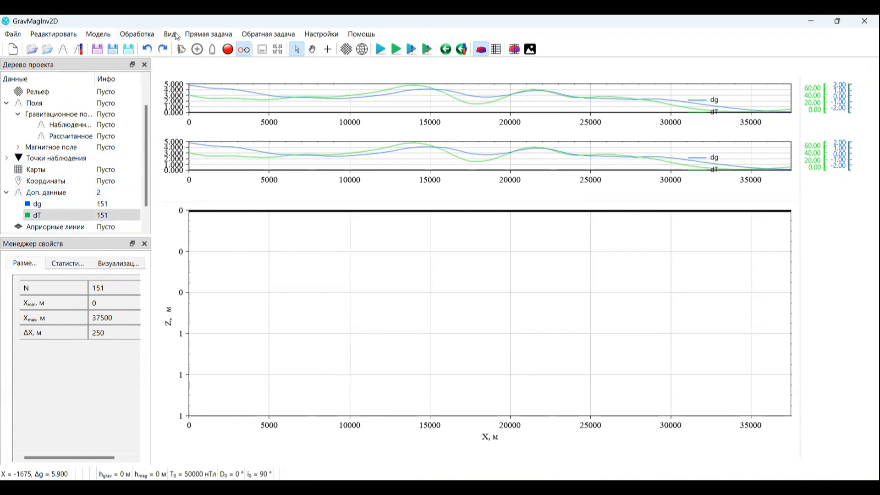
Step: Open the filters and transformations window, enlarge it, and select dg as the data to filter
{"action": "left_click", "coordinate": [143, 35]}
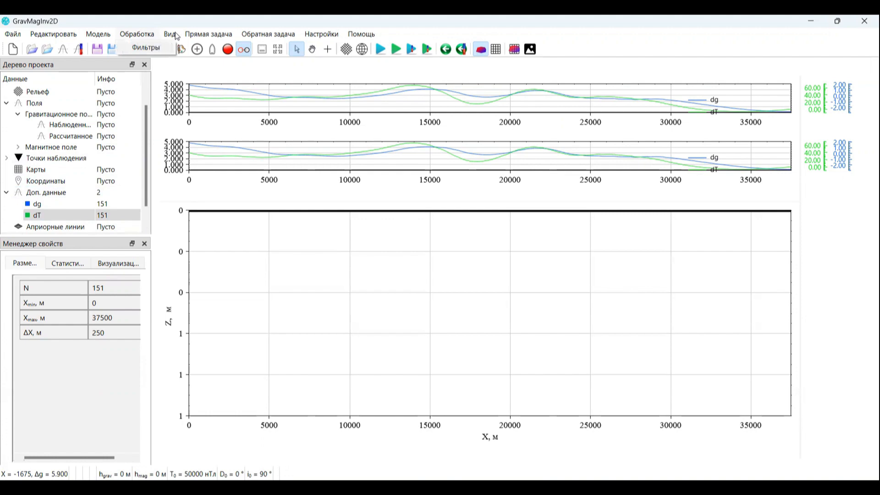
{"action": "left_click", "coordinate": [154, 49]}
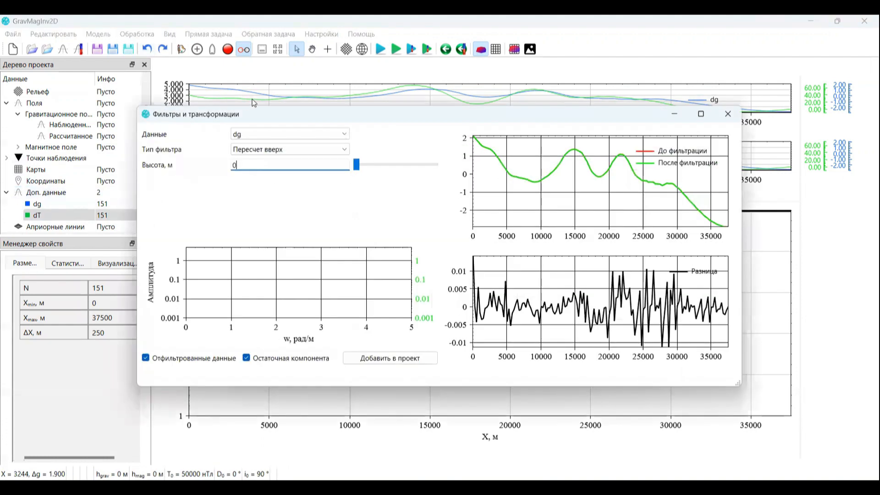
{"action": "left_click_drag", "start_coordinate": [276, 115], "coordinate": [226, 60]}
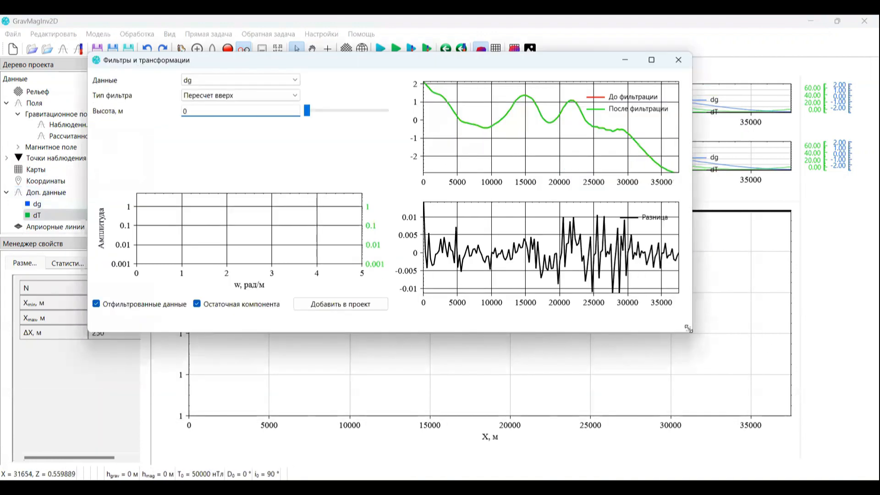
{"action": "left_click_drag", "start_coordinate": [689, 328], "coordinate": [838, 424]}
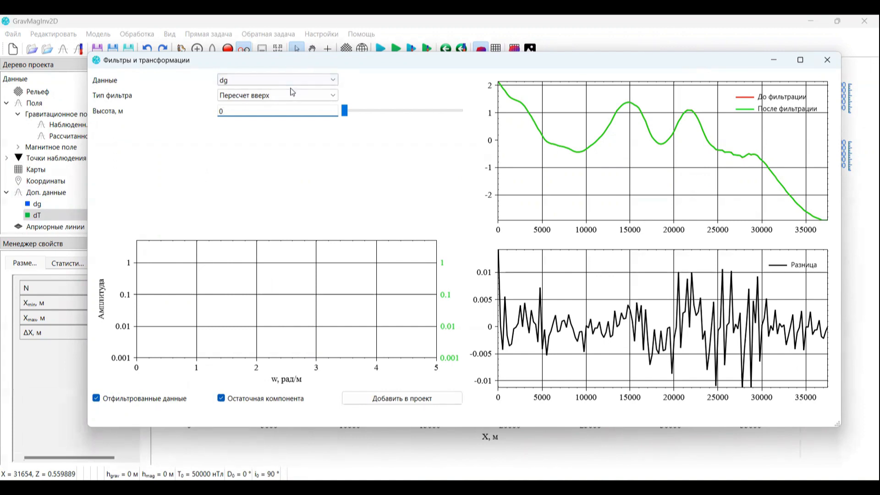
{"action": "left_click", "coordinate": [268, 82]}
{"action": "left_click", "coordinate": [245, 93]}
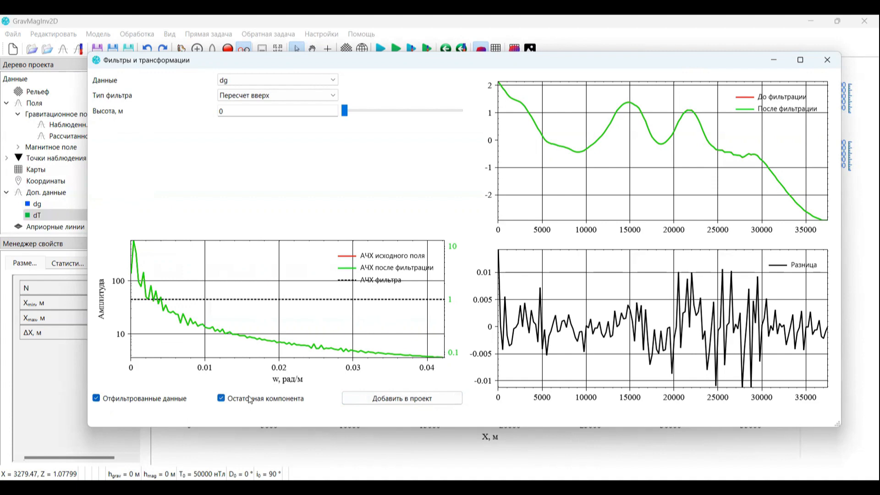
{"action": "left_click", "coordinate": [222, 400]}
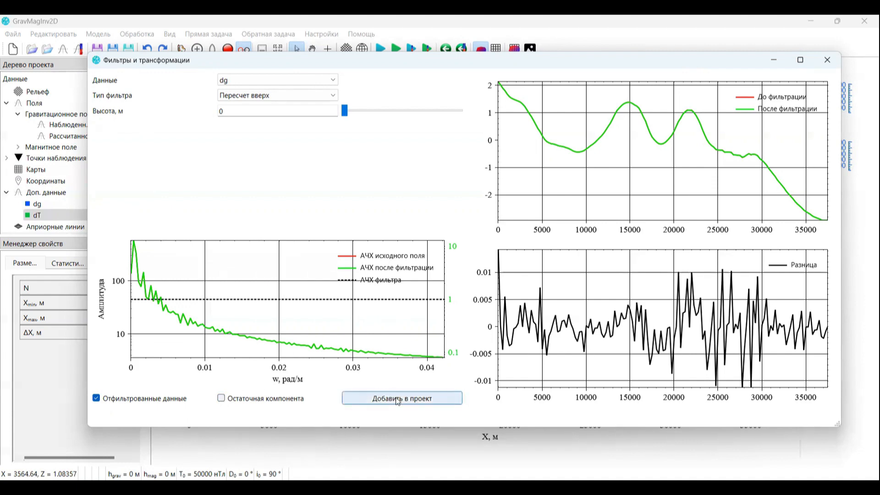
{"action": "left_click", "coordinate": [230, 403]}
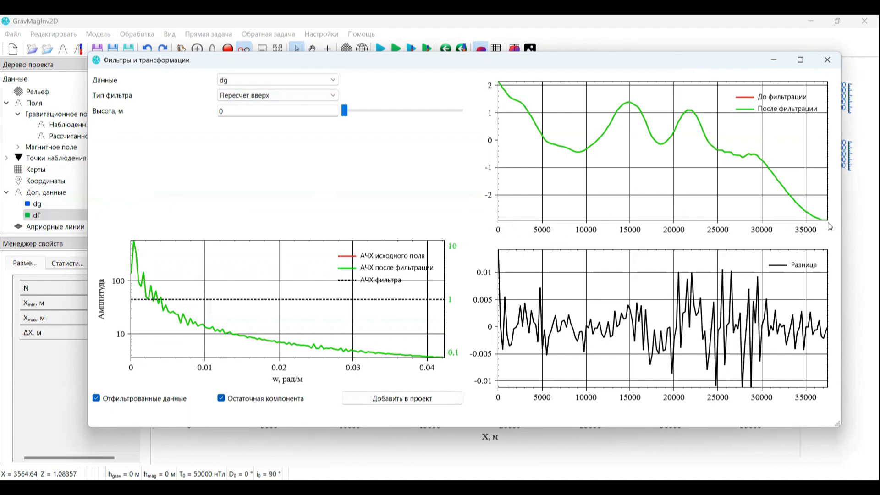
{"action": "left_click_drag", "start_coordinate": [344, 60], "coordinate": [439, 78]}
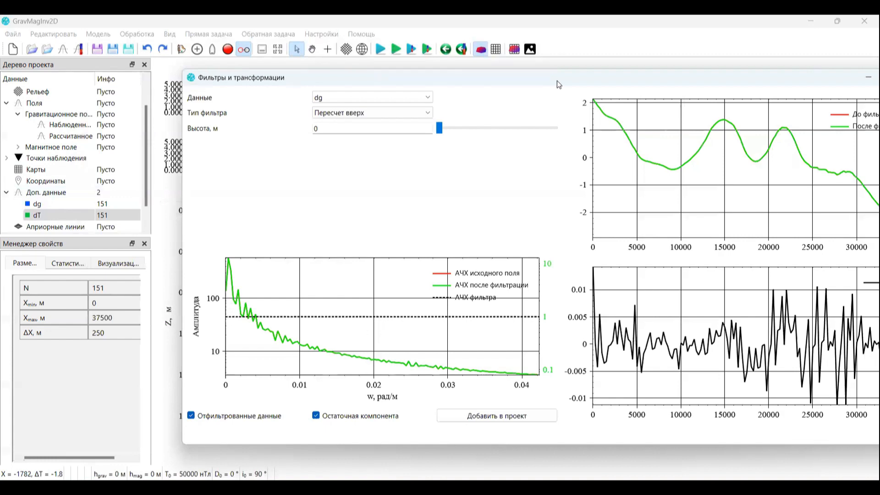
{"action": "left_click_drag", "start_coordinate": [556, 80], "coordinate": [440, 67]}
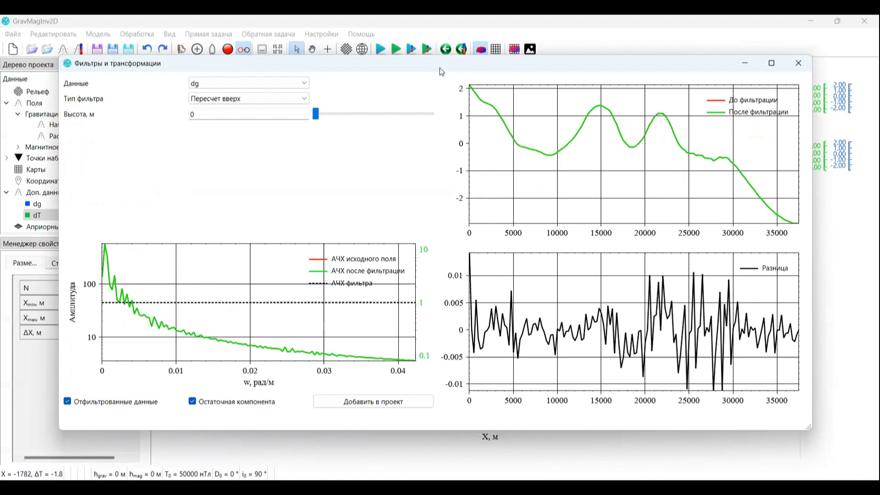
Step: Look through the filter types (Тип фильтра) available for the dg data, down to the derivatives and total gradient modulus
{"action": "left_click", "coordinate": [298, 100]}
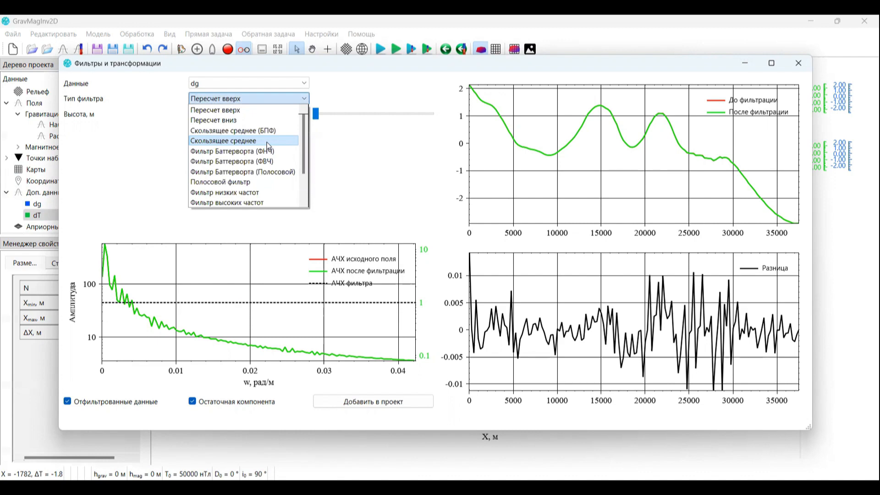
{"action": "left_click", "coordinate": [338, 141]}
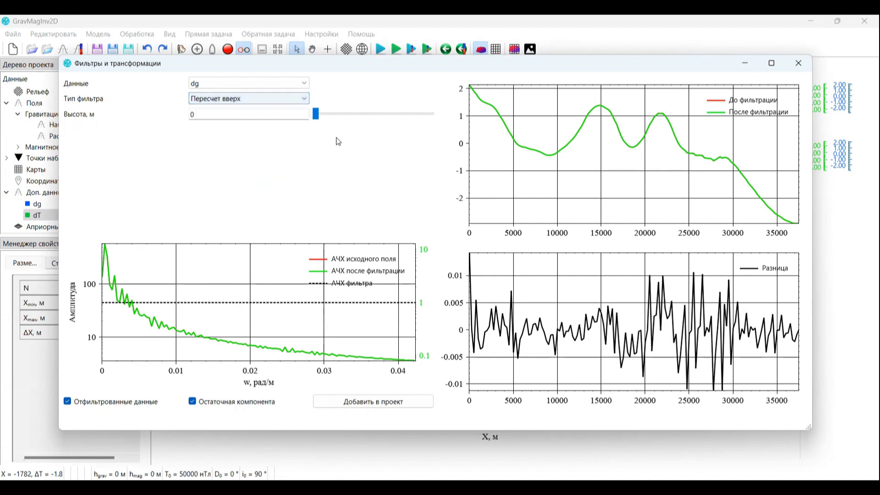
{"action": "left_click", "coordinate": [259, 99]}
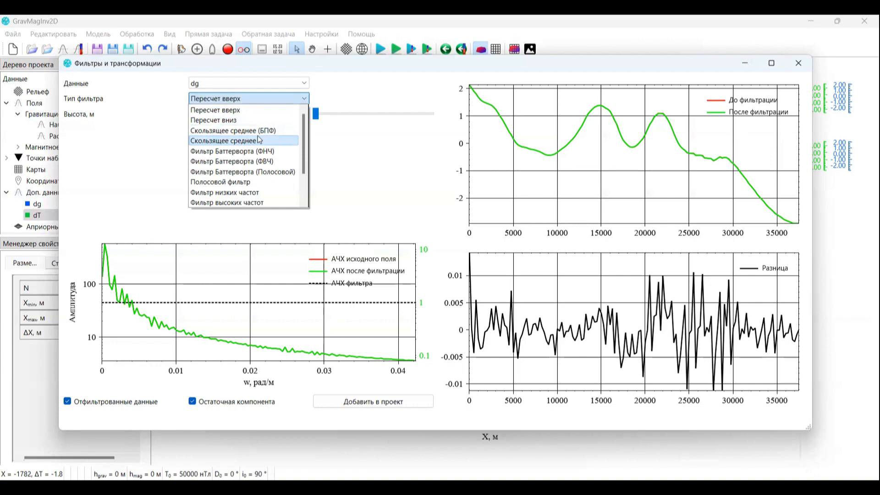
{"action": "left_click_drag", "start_coordinate": [306, 136], "coordinate": [306, 153]}
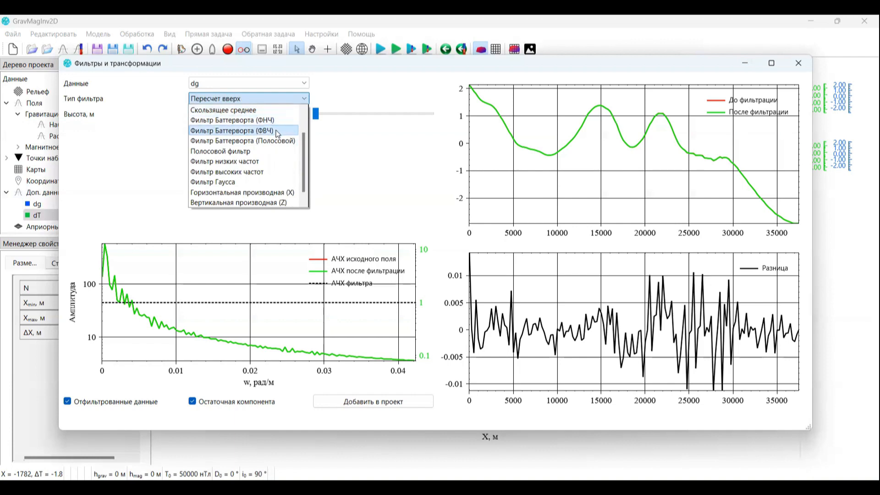
{"action": "left_click_drag", "start_coordinate": [304, 147], "coordinate": [305, 159]}
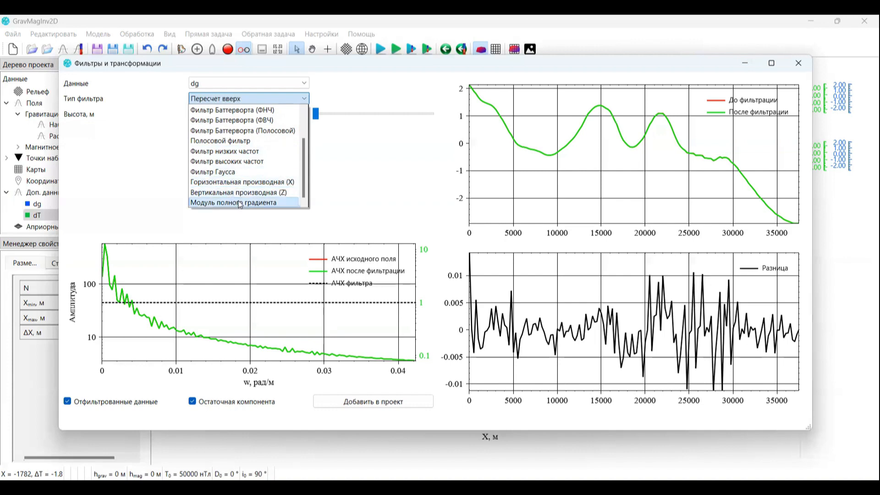
{"action": "scroll", "coordinate": [259, 161], "scroll_direction": "up", "scroll_amount": 2}
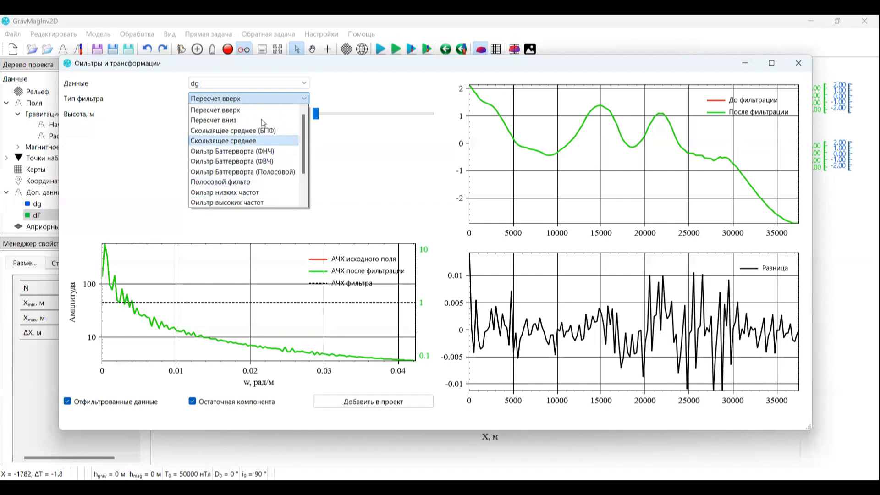
Step: Try upward continuation (Пересчет вверх) of dg with a height of 5000 m and reduce the height to 562.5 m
{"action": "left_click", "coordinate": [224, 114]}
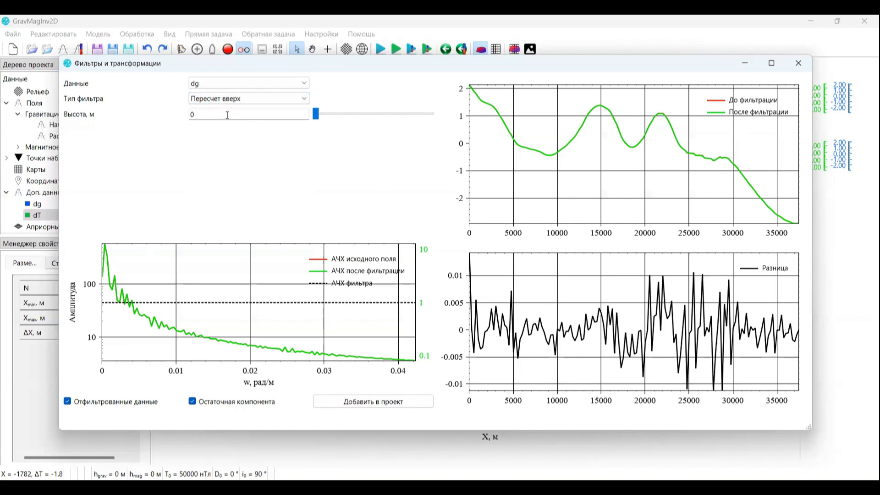
{"action": "double_click", "coordinate": [272, 115]}
{"action": "type", "text": "5000"}
{"action": "key", "text": "Return"}
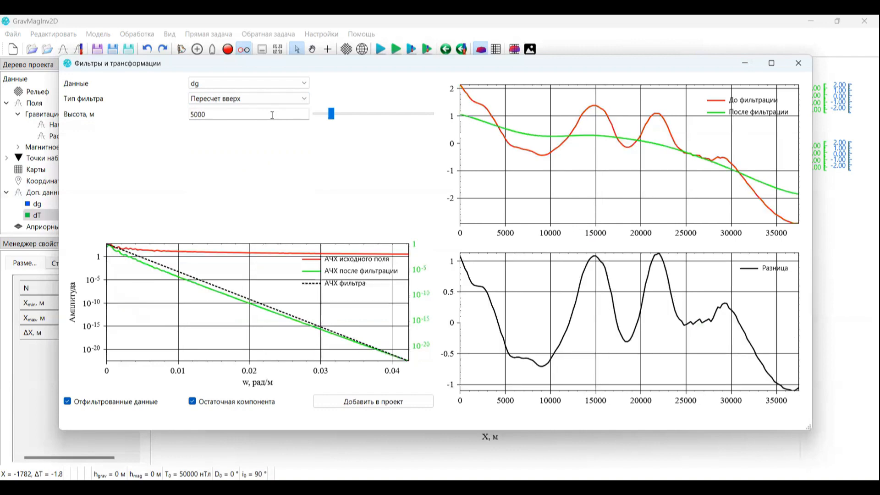
{"action": "mouse_move", "coordinate": [331, 114]}
{"action": "left_mouse_down"}
{"action": "mouse_move", "coordinate": [317, 114]}
{"action": "mouse_move", "coordinate": [332, 116]}
{"action": "mouse_move", "coordinate": [323, 118]}
{"action": "left_mouse_up"}
{"action": "left_click_drag", "start_coordinate": [320, 118], "coordinate": [321, 118]}
{"action": "left_click", "coordinate": [321, 118]}
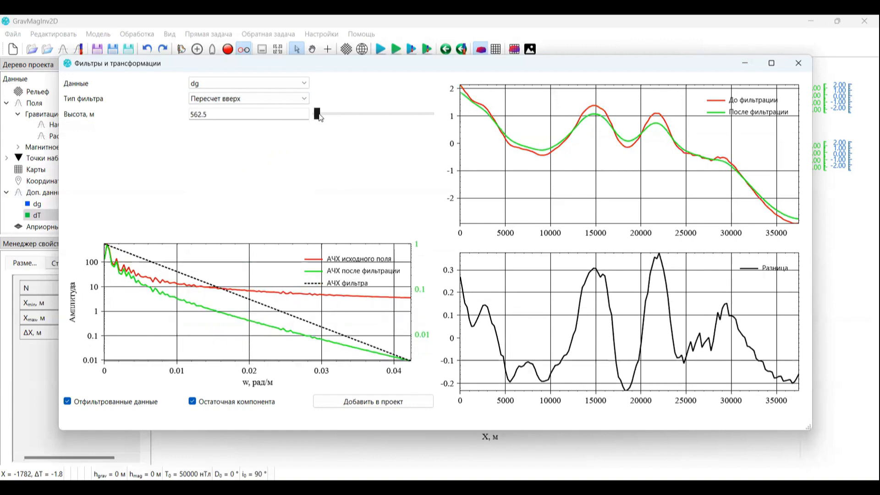
Step: Try the low-pass Butterworth filter (Фильтр Баттерворта ФНЧ) on dg with order 7 and a cutoff period of 10462.5 m
{"action": "left_click", "coordinate": [250, 99]}
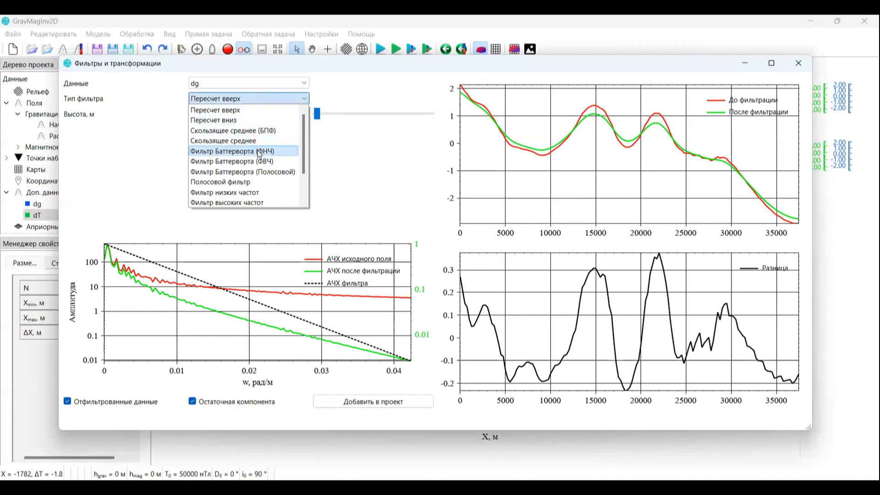
{"action": "left_click", "coordinate": [259, 152]}
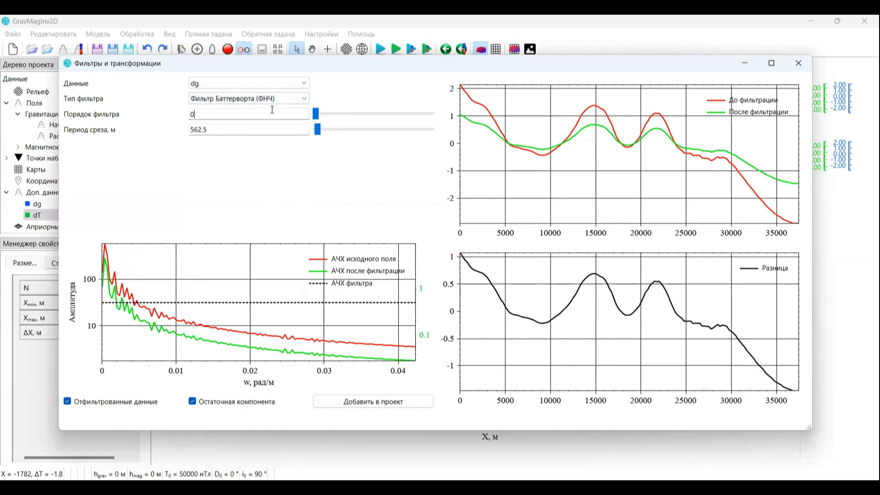
{"action": "left_click_drag", "start_coordinate": [316, 114], "coordinate": [354, 121]}
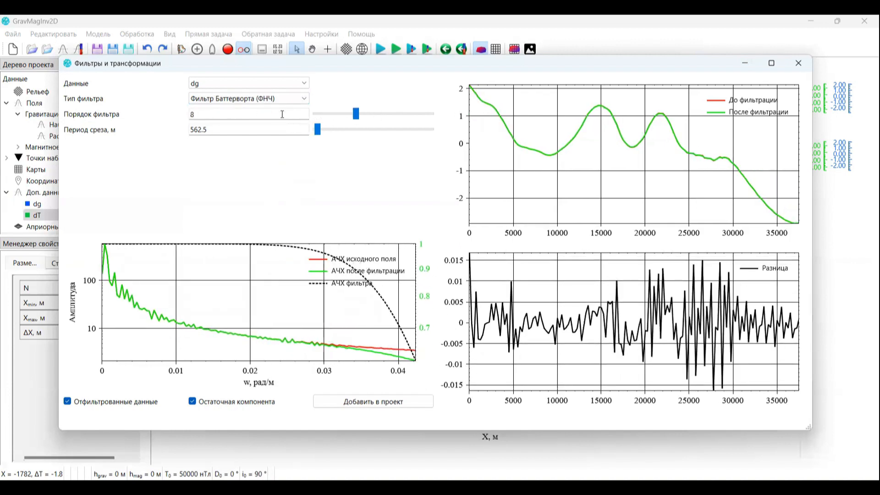
{"action": "left_click_drag", "start_coordinate": [321, 134], "coordinate": [352, 142]}
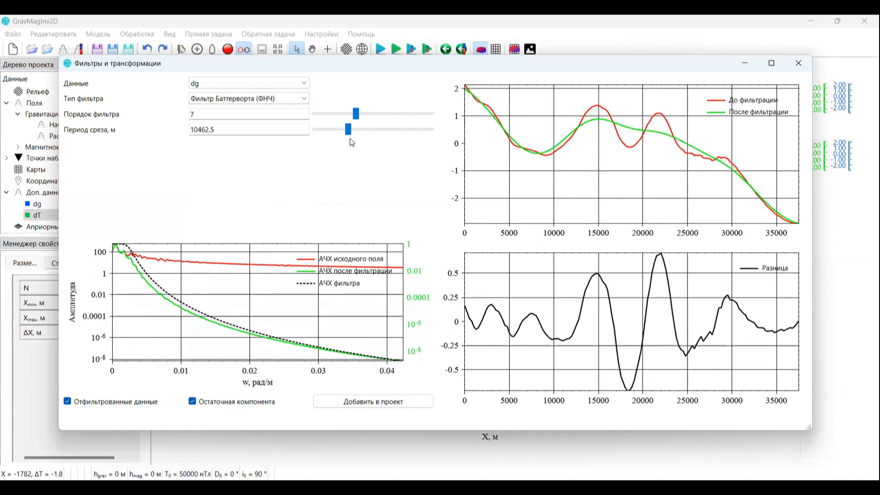
Step: Change the filter type to vertical derivative (Вертикальная производная Z) and set the derivative order to 1
{"action": "left_click", "coordinate": [238, 101]}
{"action": "scroll", "coordinate": [264, 175], "scroll_direction": "down", "scroll_amount": 2}
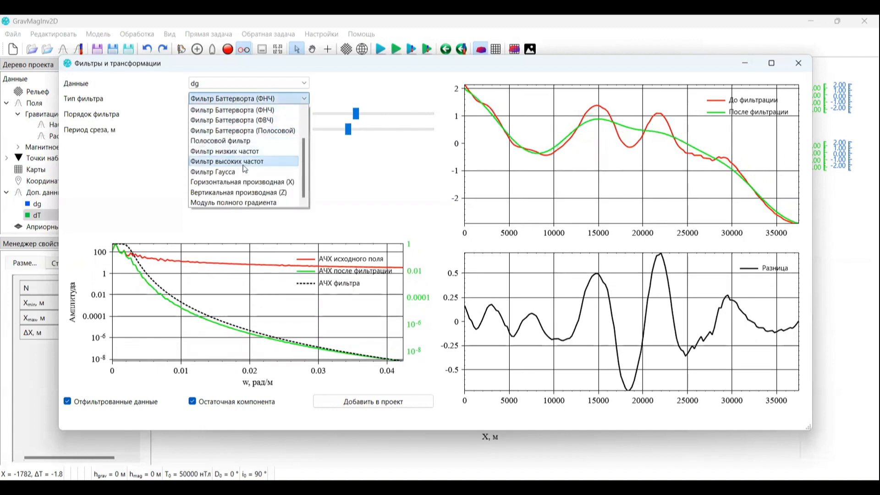
{"action": "left_click", "coordinate": [270, 195]}
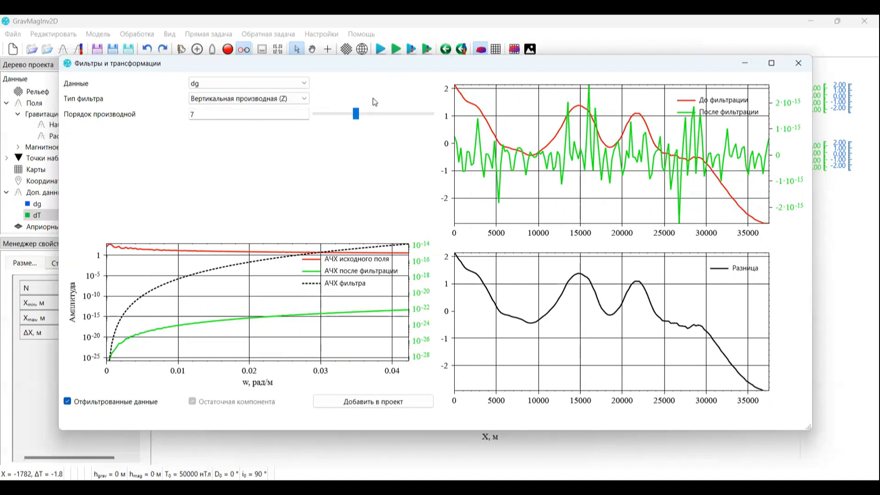
{"action": "left_click_drag", "start_coordinate": [356, 114], "coordinate": [334, 120]}
{"action": "double_click", "coordinate": [269, 118]}
{"action": "type", "text": "1"}
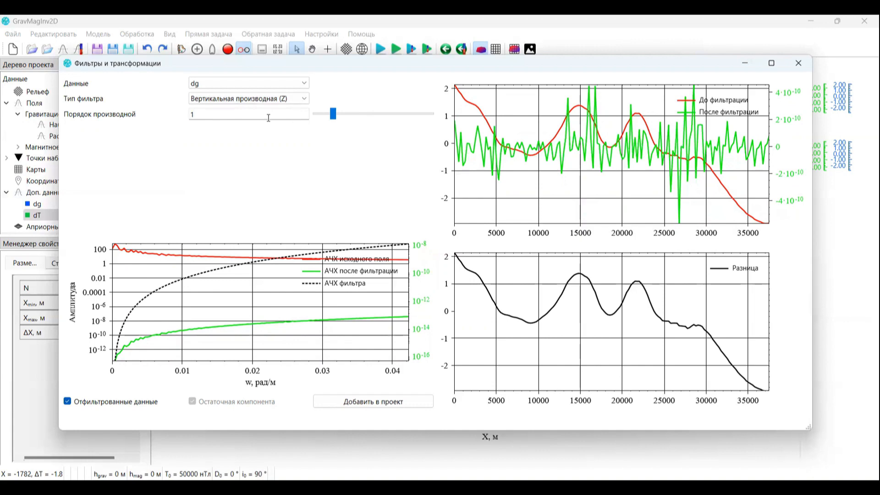
{"action": "key", "text": "Return"}
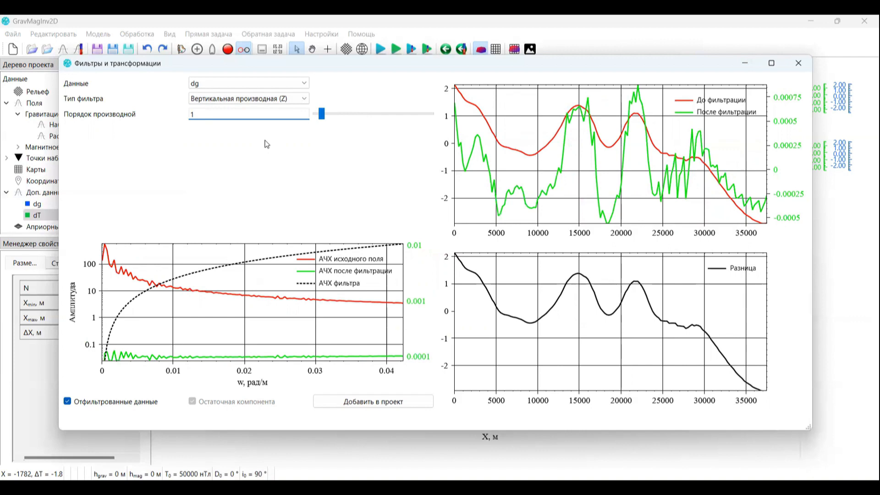
Step: Add the vertical derivative of dg to the project and move the filter window aside to check the additional data (Доп. данные)
{"action": "left_click", "coordinate": [275, 98]}
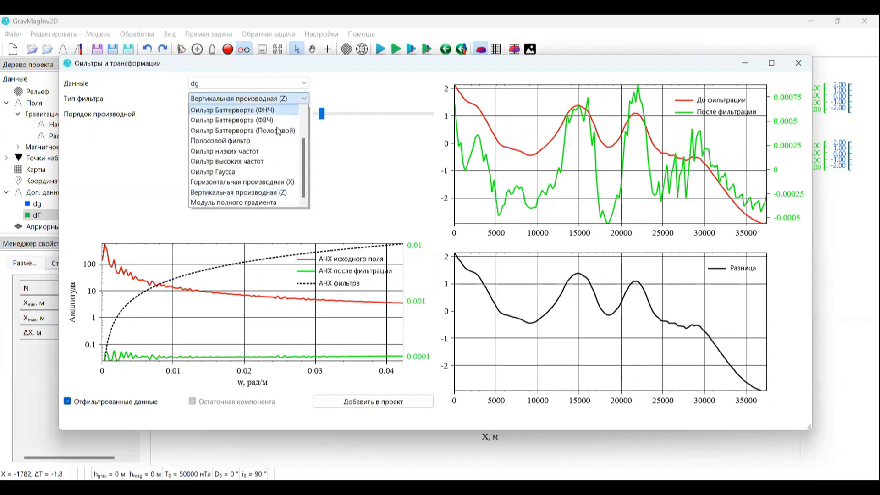
{"action": "left_click", "coordinate": [346, 174]}
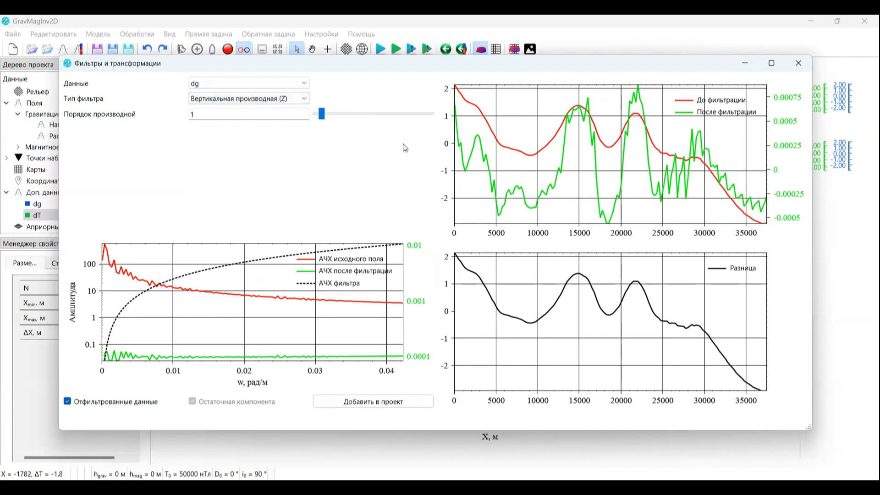
{"action": "left_click", "coordinate": [367, 407]}
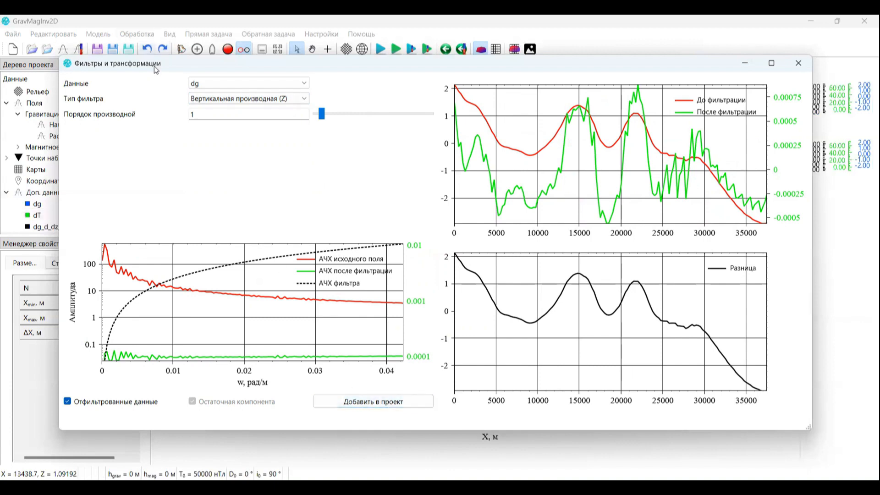
{"action": "left_click_drag", "start_coordinate": [175, 64], "coordinate": [254, 58]}
{"action": "scroll", "coordinate": [30, 205], "scroll_direction": "down", "scroll_amount": 2}
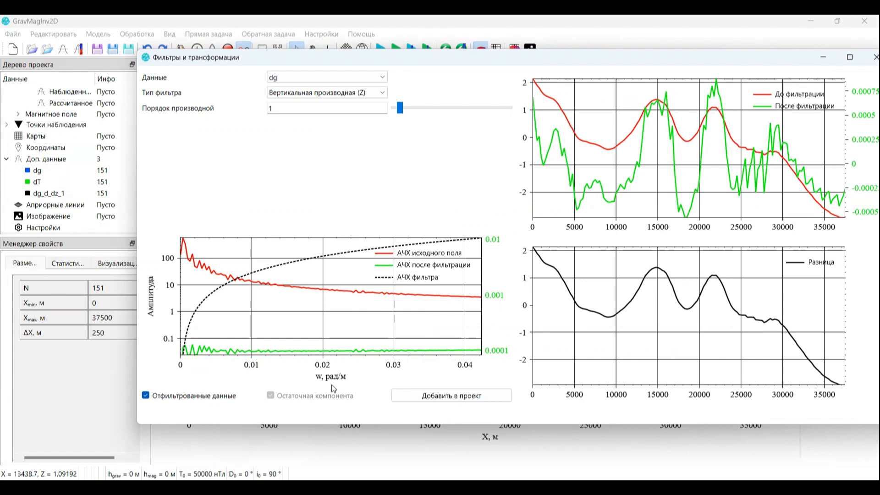
{"action": "left_click_drag", "start_coordinate": [428, 63], "coordinate": [404, 58]}
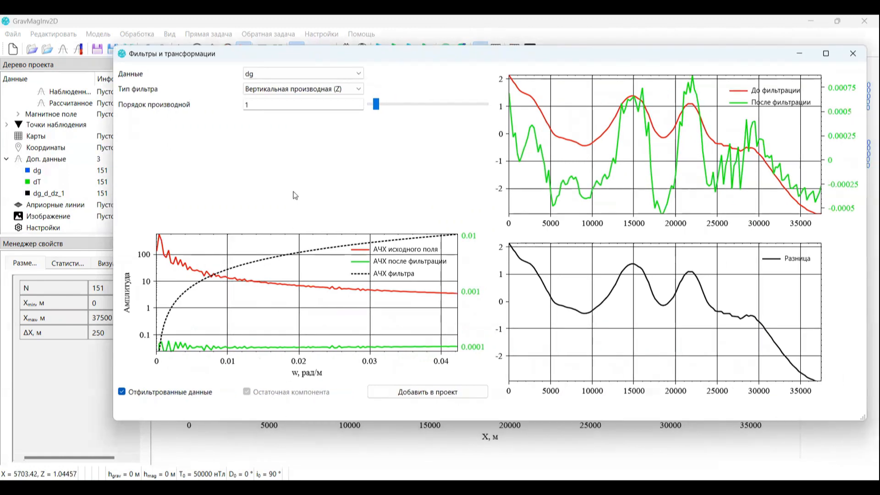
Step: Apply upward continuation (Пересчет вверх) to dg at a height of 2250 m, add the filtered and residual data to the project, and close the filter window
{"action": "left_click", "coordinate": [305, 89]}
{"action": "scroll", "coordinate": [288, 127], "scroll_direction": "up", "scroll_amount": 2}
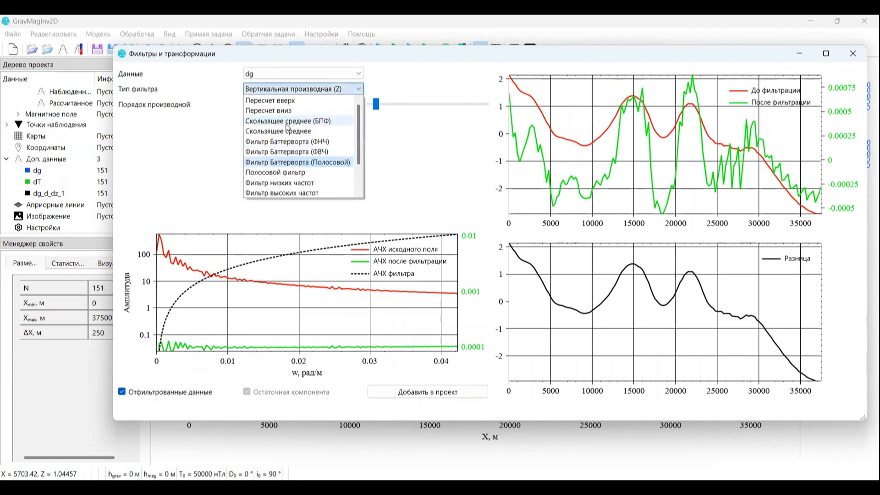
{"action": "left_click", "coordinate": [347, 100]}
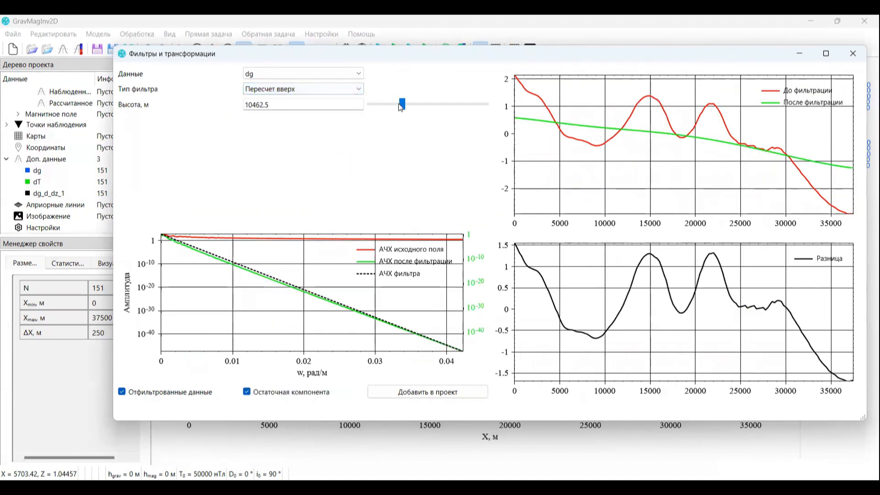
{"action": "left_click_drag", "start_coordinate": [402, 105], "coordinate": [376, 105]}
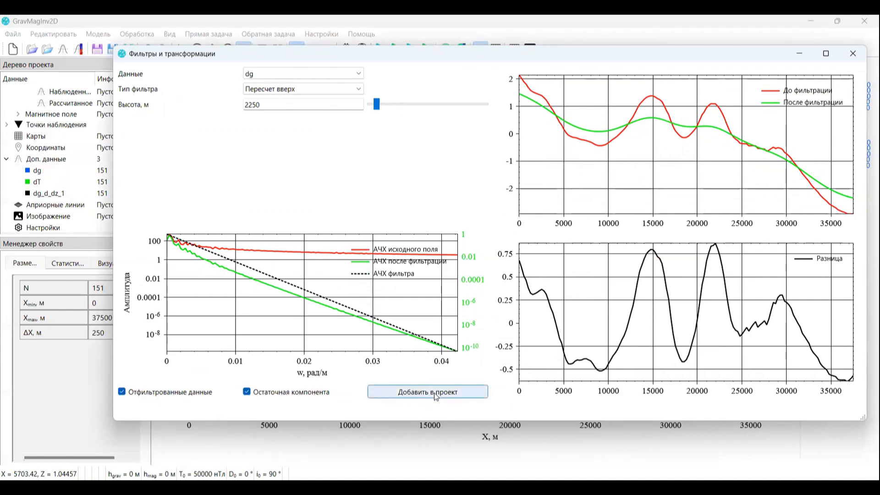
{"action": "left_click", "coordinate": [417, 393]}
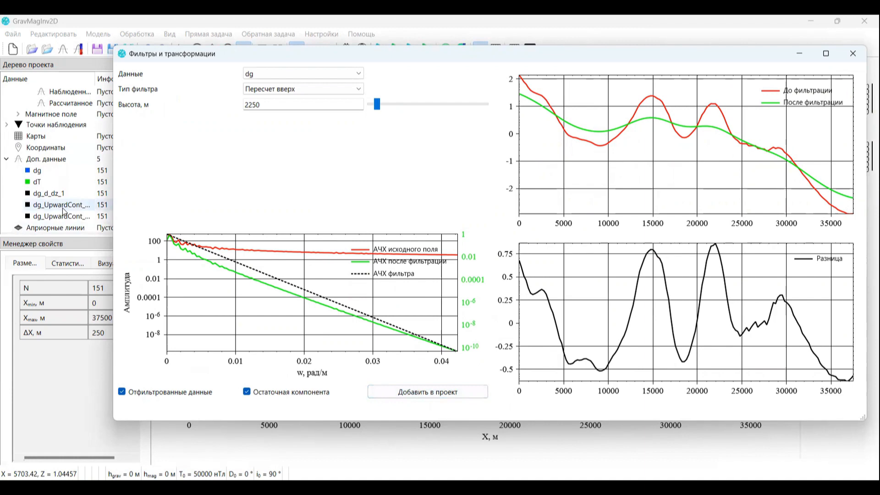
{"action": "left_click", "coordinate": [853, 53]}
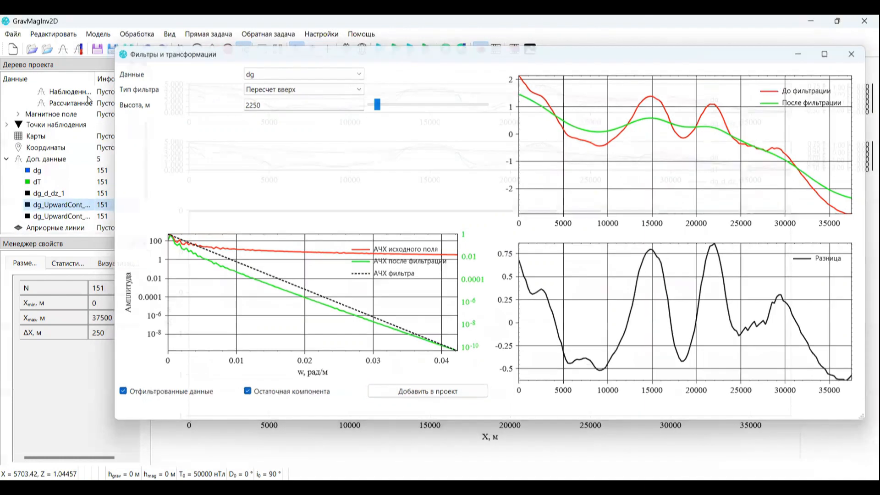
Step: Widen the project tree to fit the full data names and inspect the upward-continued dg profile and its residual
{"action": "left_click_drag", "start_coordinate": [119, 80], "coordinate": [179, 99]}
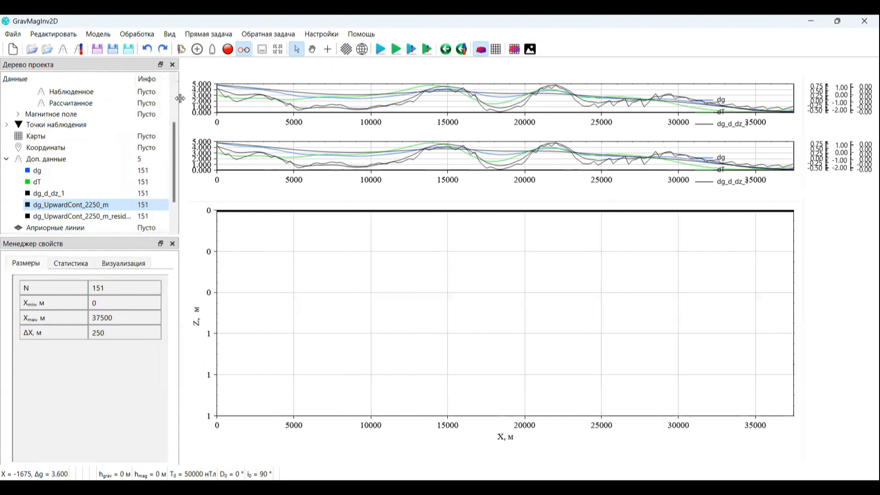
{"action": "left_click_drag", "start_coordinate": [136, 75], "coordinate": [140, 76]}
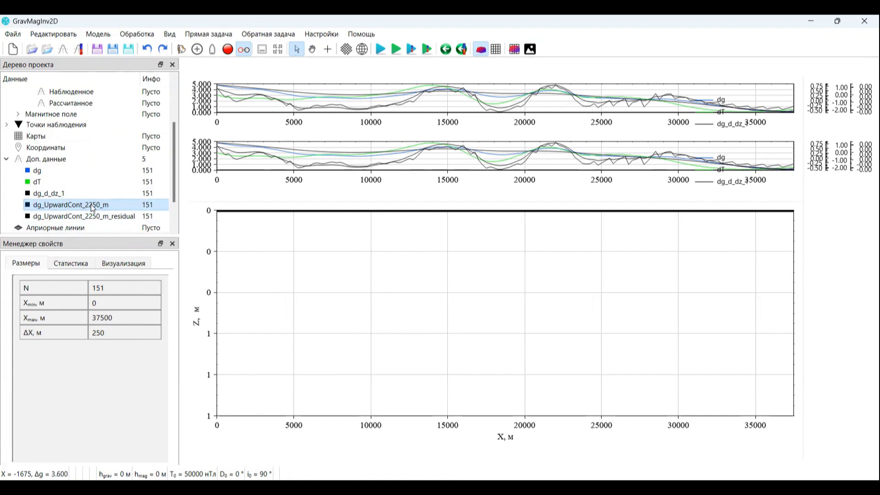
{"action": "left_click", "coordinate": [101, 216]}
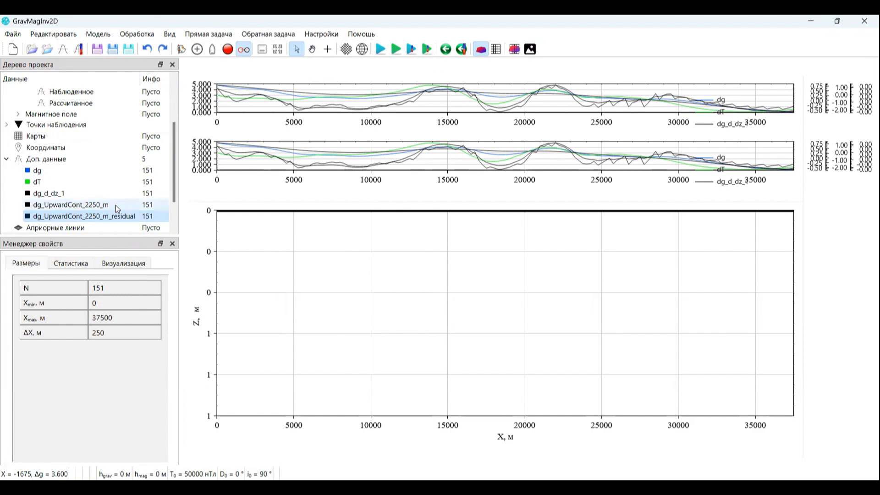
{"action": "left_click", "coordinate": [116, 204]}
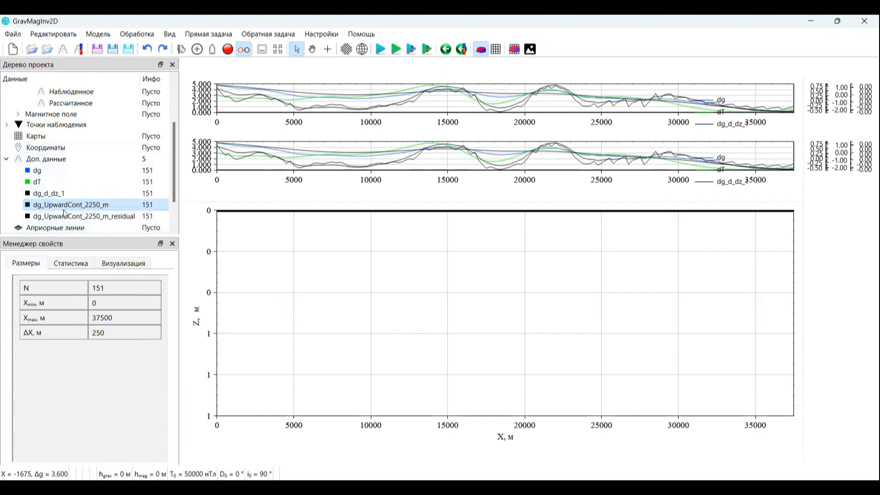
{"action": "left_click", "coordinate": [88, 217]}
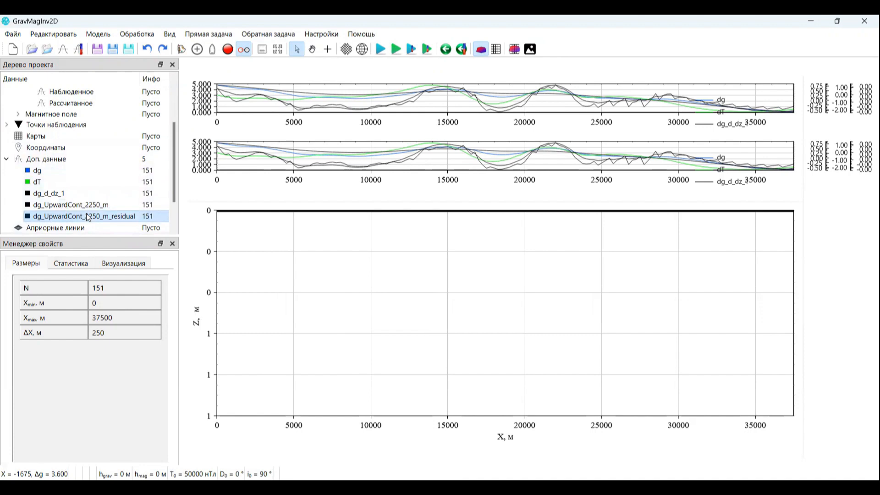
Step: Assign the dg_UpwardCont_2250_m profile as the observed gravity field dg (Задать как наблюденное поле)
{"action": "left_click", "coordinate": [114, 206]}
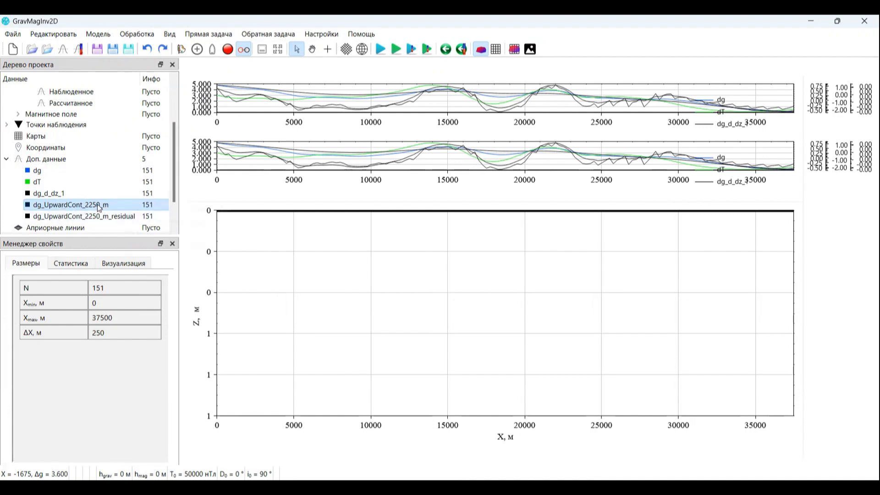
{"action": "right_click", "coordinate": [99, 208]}
{"action": "mouse_move", "coordinate": [145, 209]}
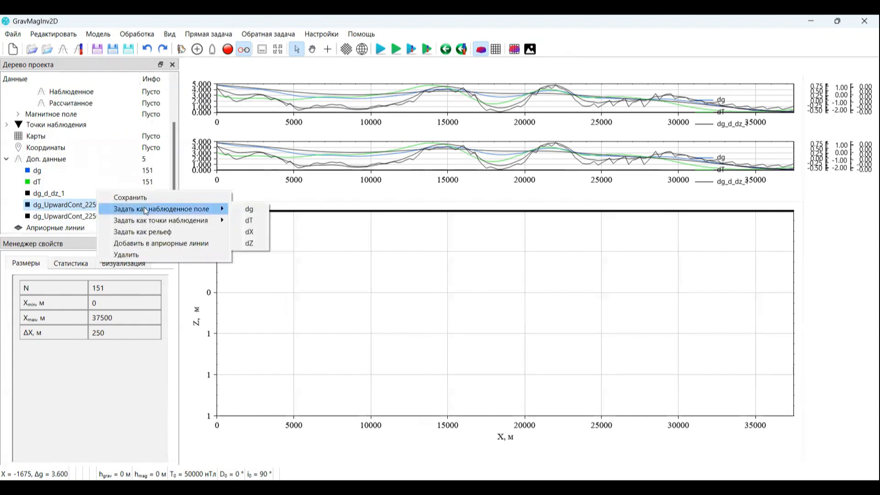
{"action": "left_click", "coordinate": [259, 215]}
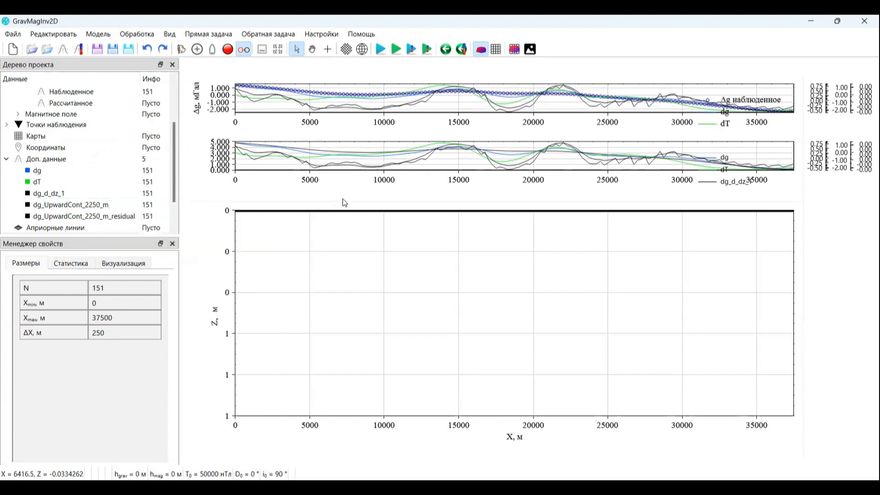
Step: Enlarge the profile plots above the depth section and hide the additional data (Дополнительные данные) on them
{"action": "left_click_drag", "start_coordinate": [342, 200], "coordinate": [358, 303]}
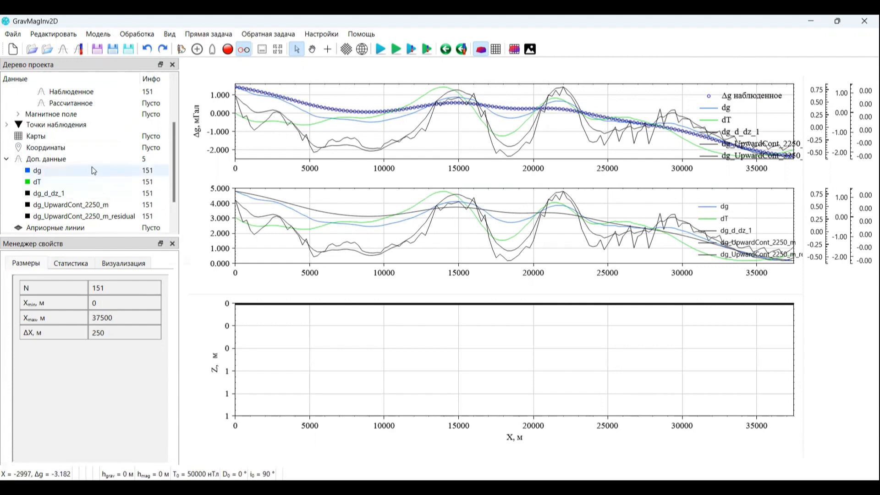
{"action": "right_click", "coordinate": [357, 98]}
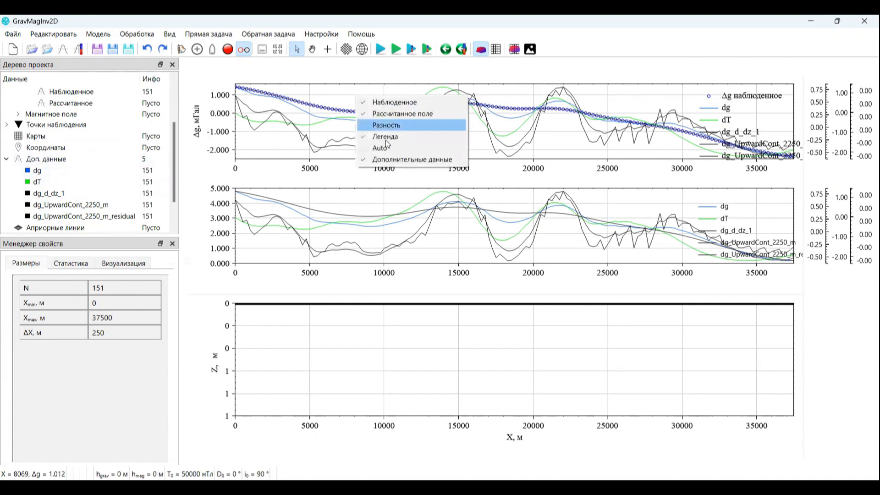
{"action": "left_click", "coordinate": [416, 164]}
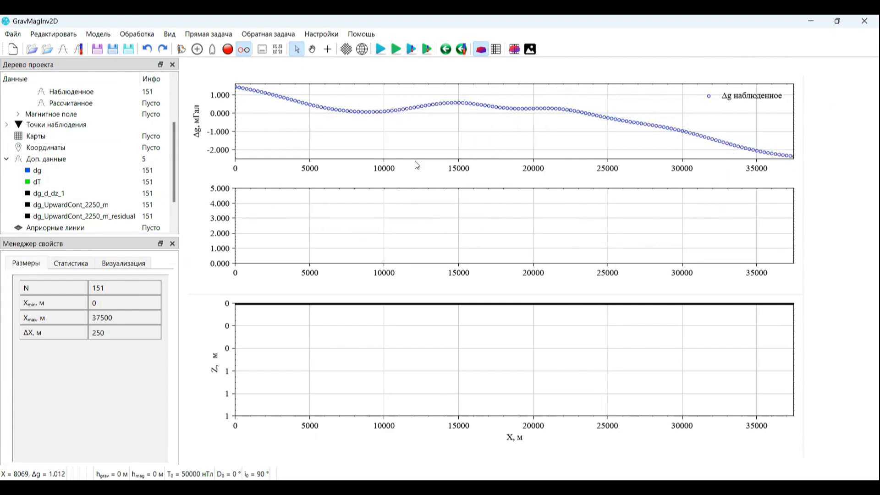
Step: Show the additional data curves on the profile plots again and hide them once more
{"action": "right_click", "coordinate": [378, 136]}
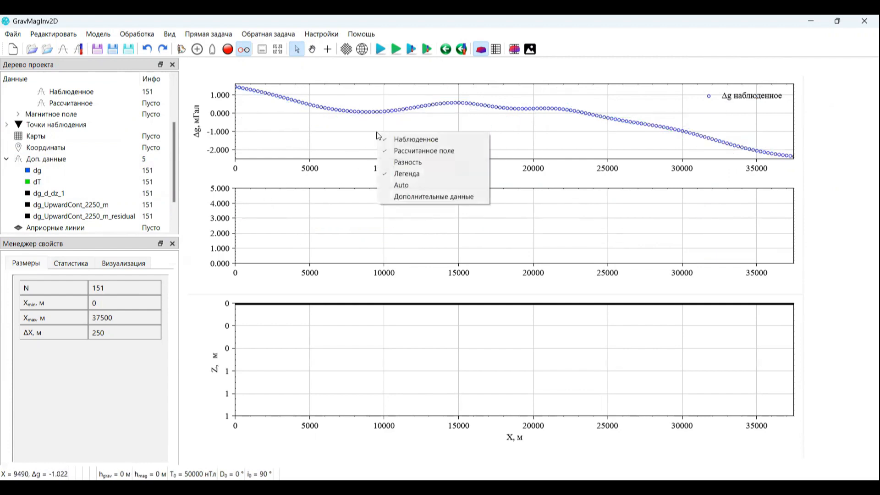
{"action": "left_click", "coordinate": [431, 195]}
{"action": "right_click", "coordinate": [443, 137]}
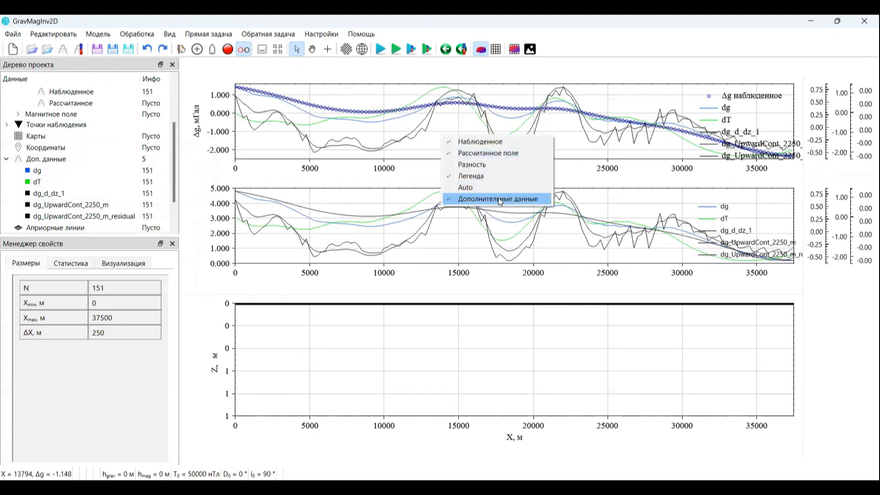
{"action": "left_click", "coordinate": [487, 199]}
Step: Open the visualization properties of dg_UpwardCont_2250_m and turn the additional data display back on in the plots
{"action": "left_click", "coordinate": [94, 205]}
{"action": "left_click", "coordinate": [113, 266]}
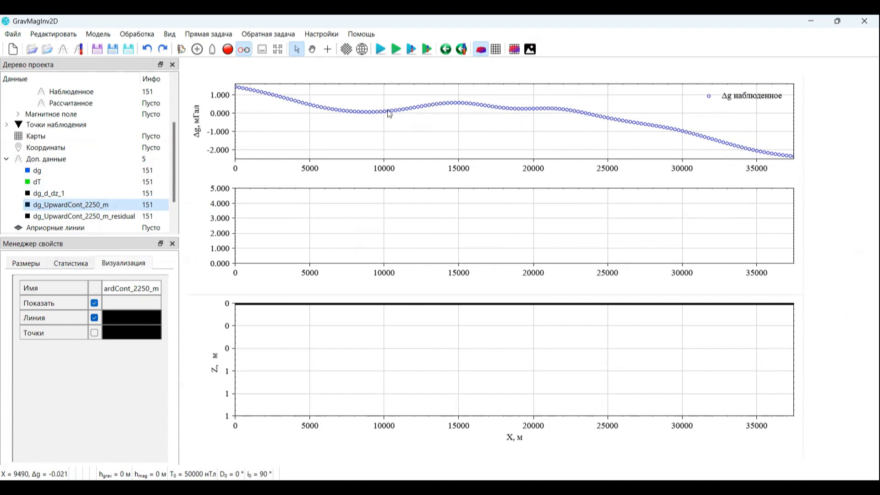
{"action": "right_click", "coordinate": [412, 112]}
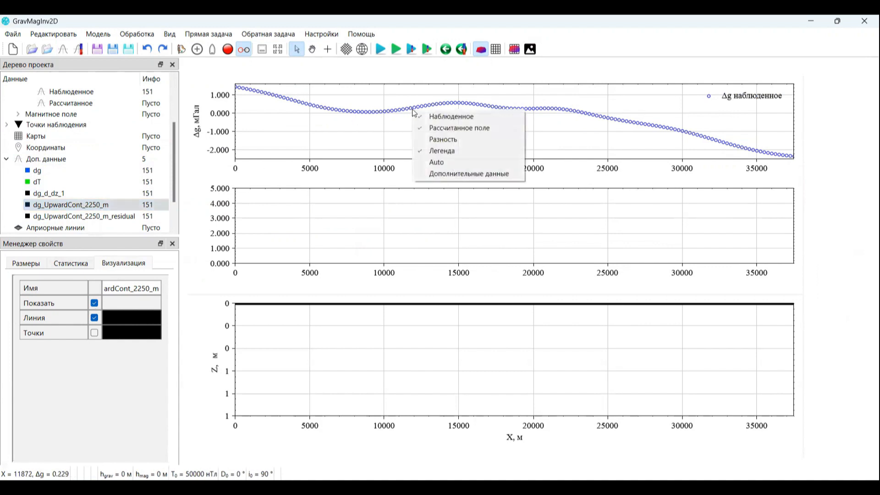
{"action": "left_click", "coordinate": [481, 177]}
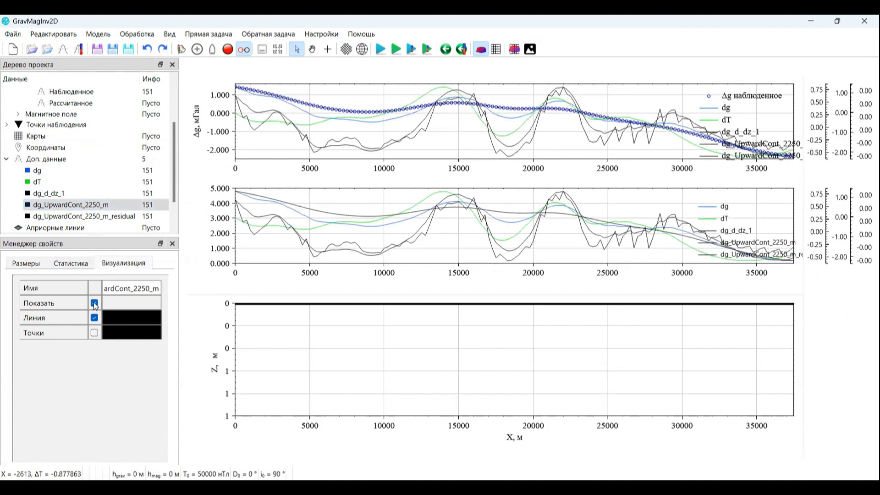
Step: Hide the additional dg curve with its display setting (Показать) and show it again
{"action": "left_click", "coordinate": [59, 172]}
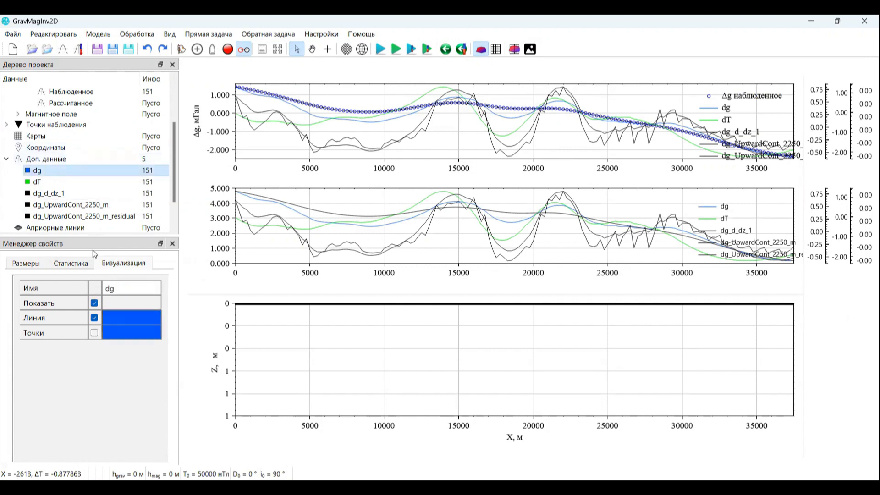
{"action": "left_click", "coordinate": [94, 304]}
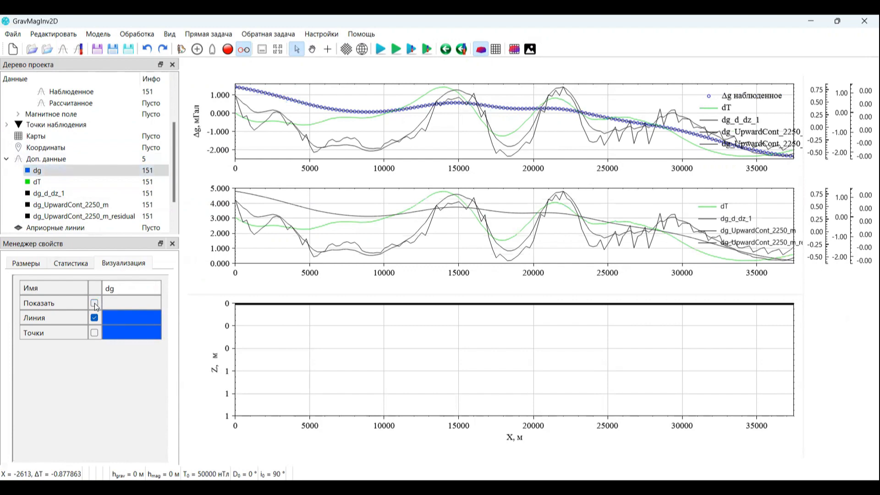
{"action": "left_click", "coordinate": [95, 303]}
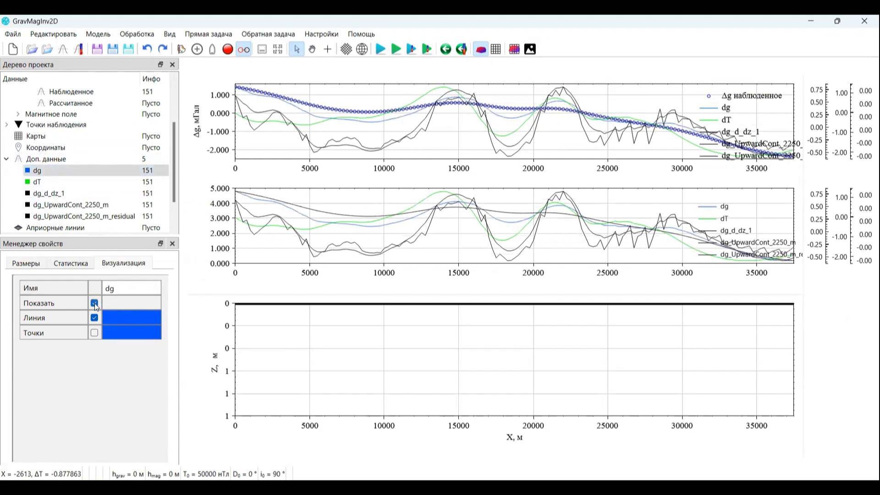